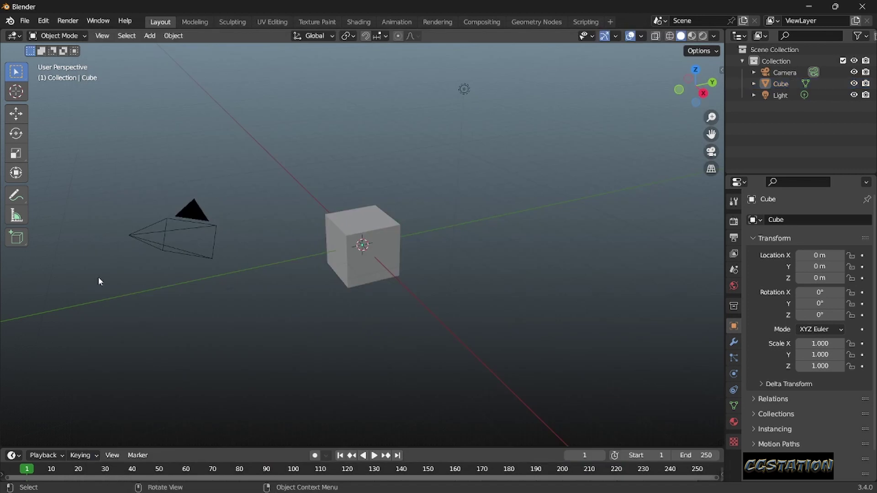
Delete the default camera, cube and light.
key(a)
key(x)
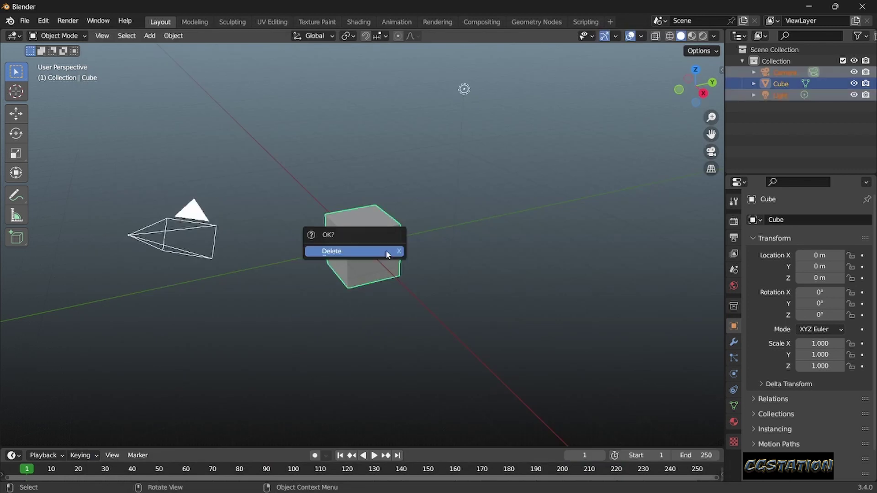
click(386, 250)
Add a cube, then delete it too, leaving the scene empty.
key(shift+a)
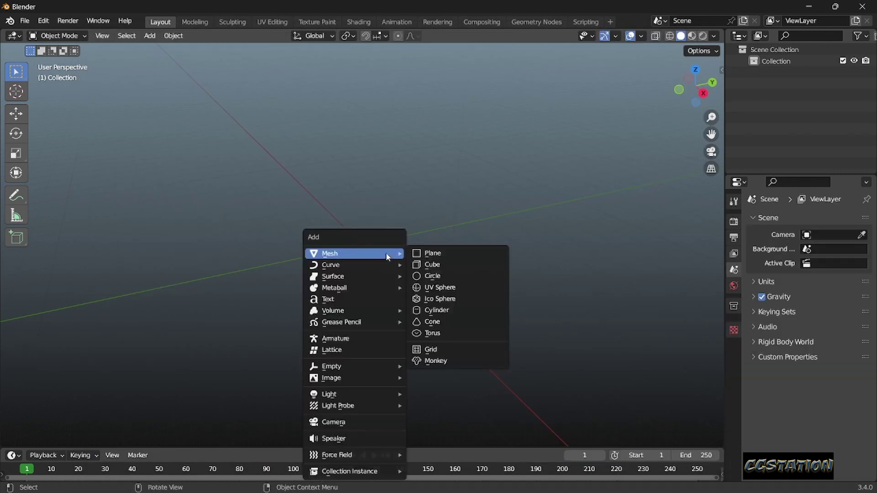
click(441, 268)
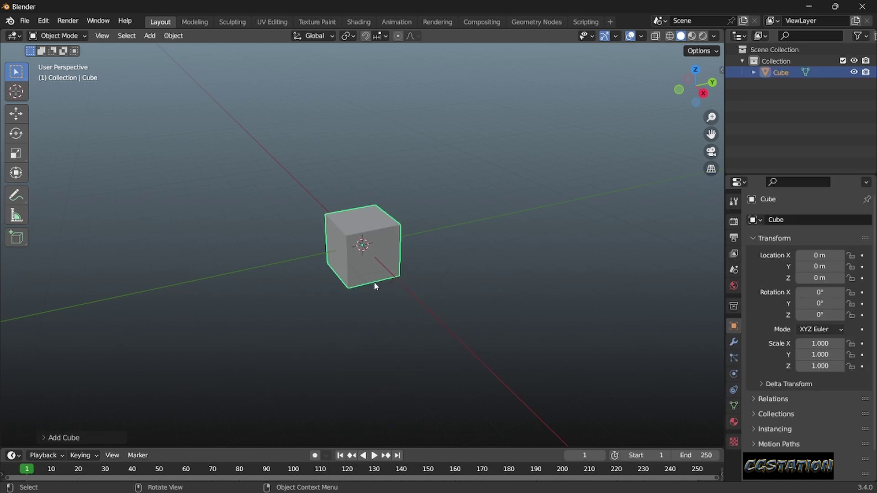
mouse_move(368, 308)
middle_down()
mouse_move(421, 278)
mouse_move(403, 305)
mouse_move(377, 284)
middle_up()
key(x)
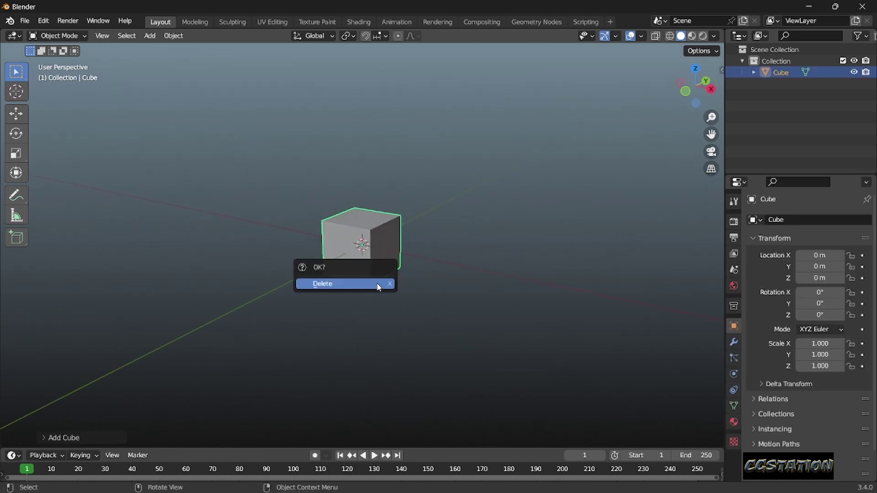
click(377, 283)
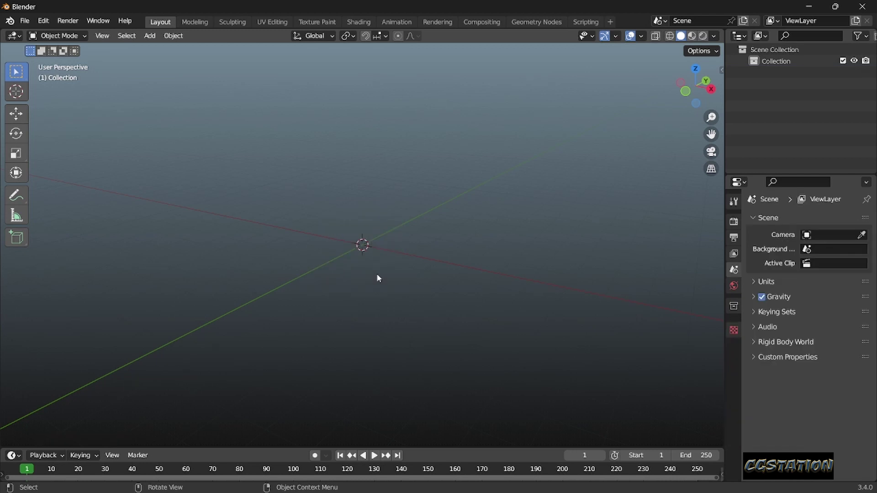
Add a 2 m plane aligned to the front view, rotated 90° on X.
key(shift+a)
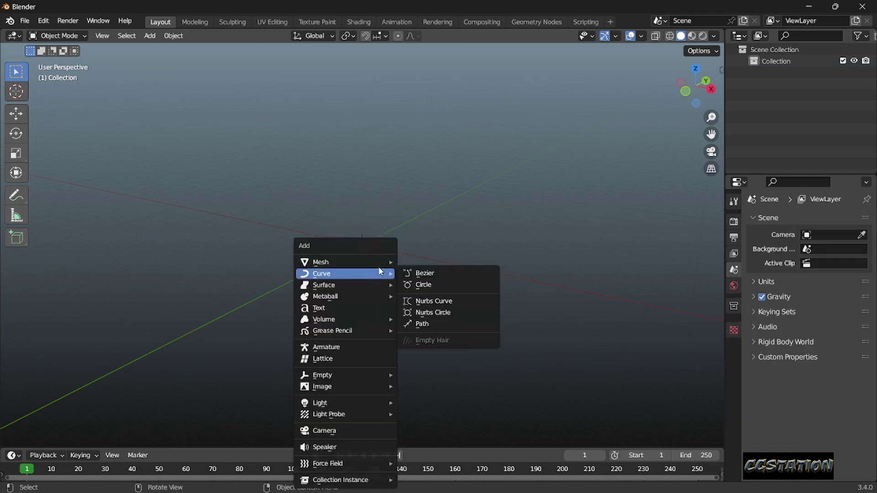
mouse_move(321, 262)
click(429, 261)
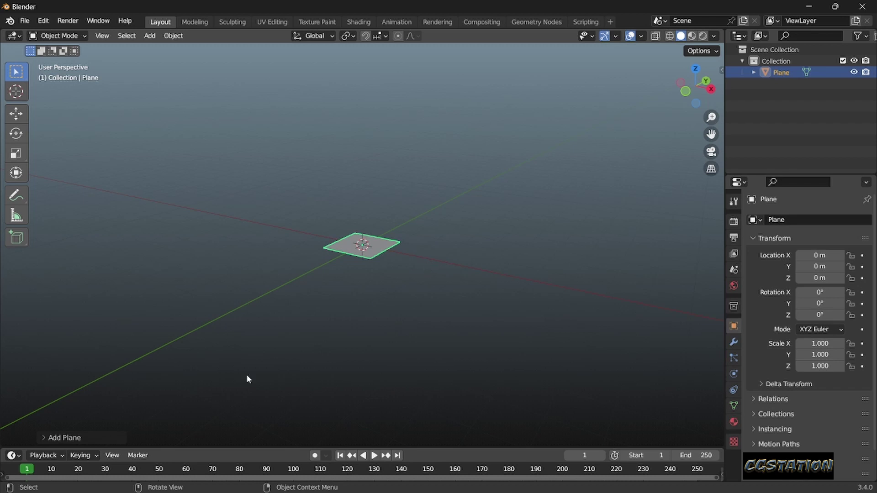
click(64, 437)
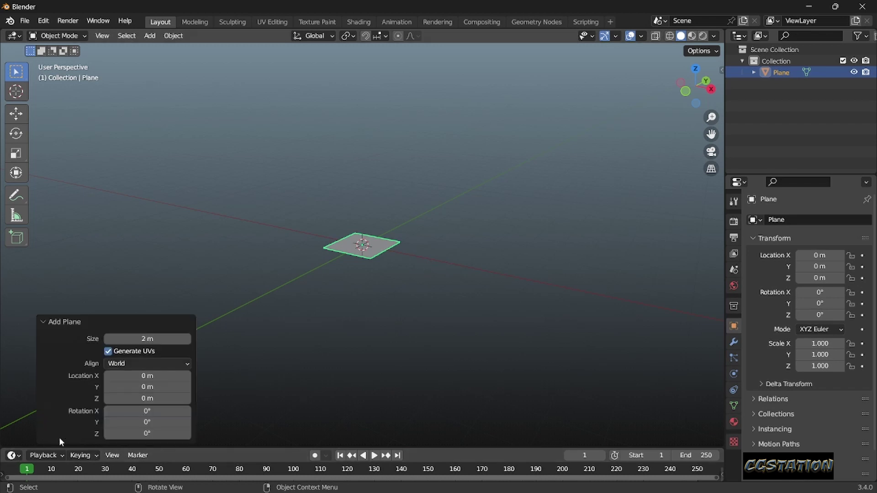
click(147, 364)
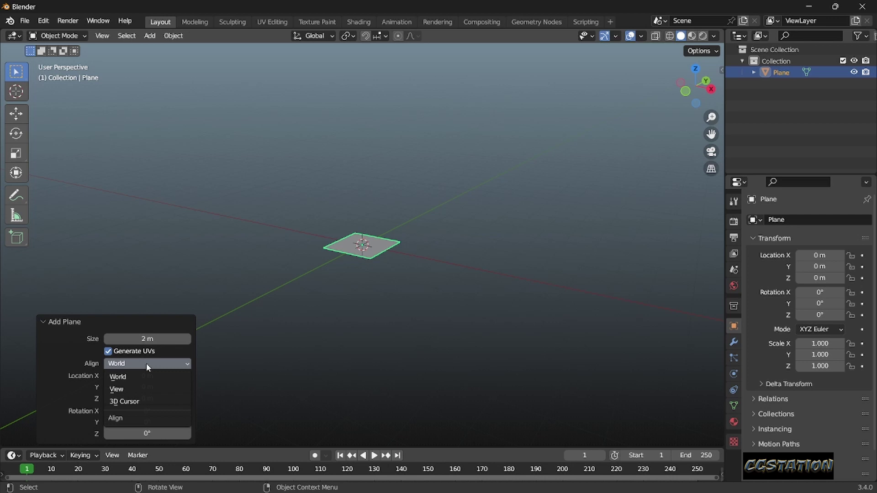
click(147, 376)
key(KP_1)
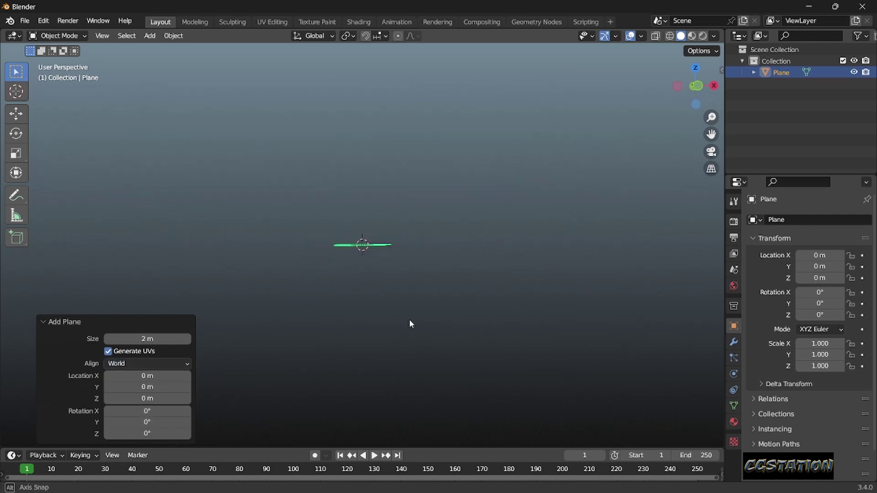
click(126, 359)
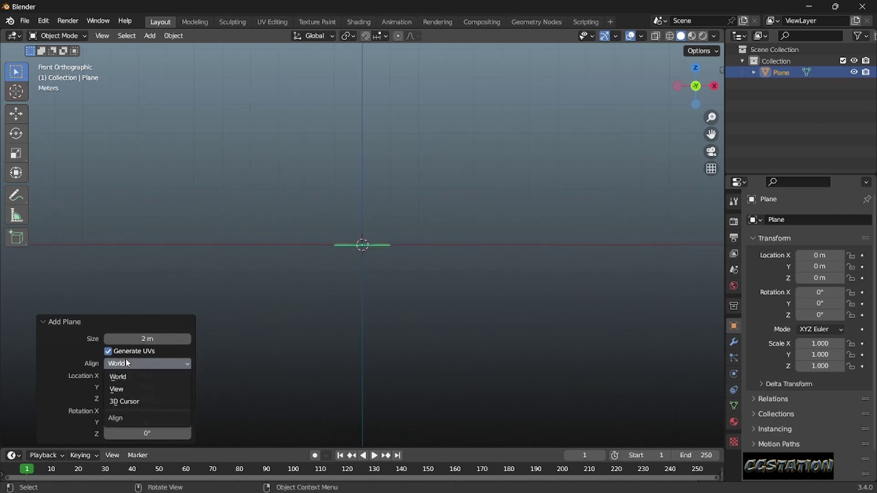
click(126, 387)
Reselect the plane and enter Edit Mode on it after a cancelled move.
scroll(388, 276, up, 2)
key(Tab)
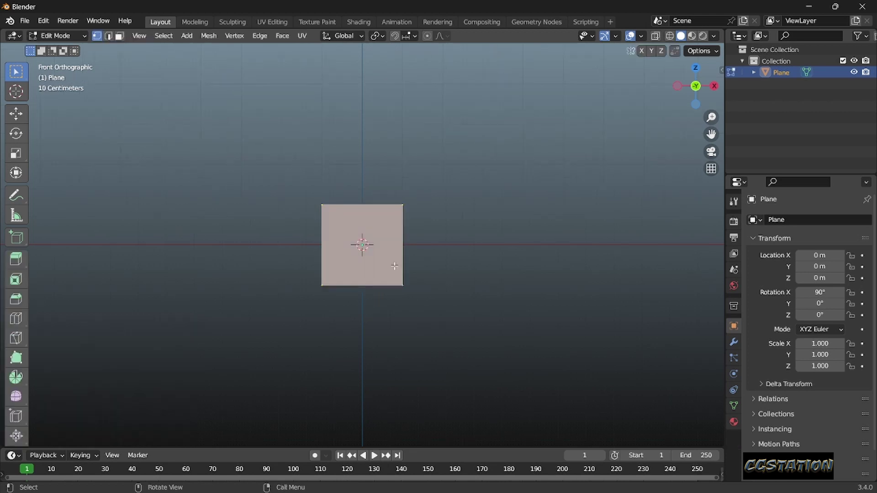
drag(427, 178, 260, 232)
shift+middle_drag(425, 252, 406, 301)
key(g)
key(Escape)
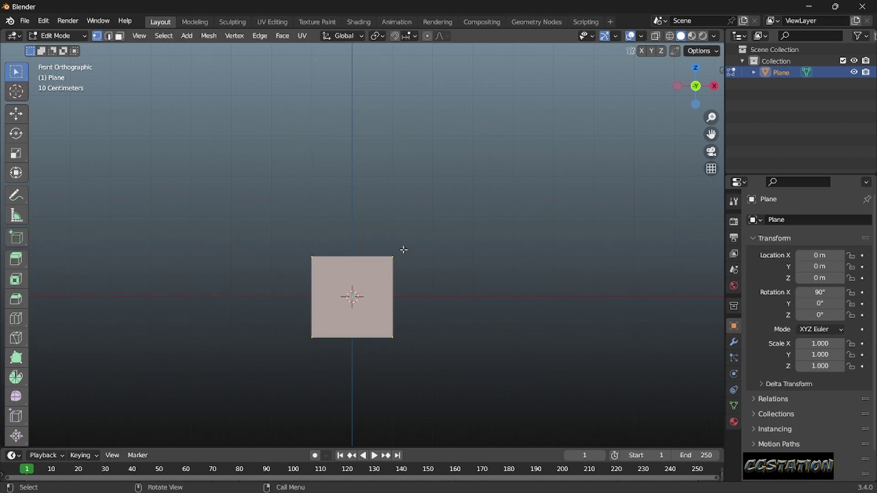
key(Tab)
click(421, 248)
click(349, 283)
key(Tab)
Raise the plane's top edge 3.1981 m on Z and widen it to scale 1.499.
drag(441, 218, 258, 292)
key(g)
key(z)
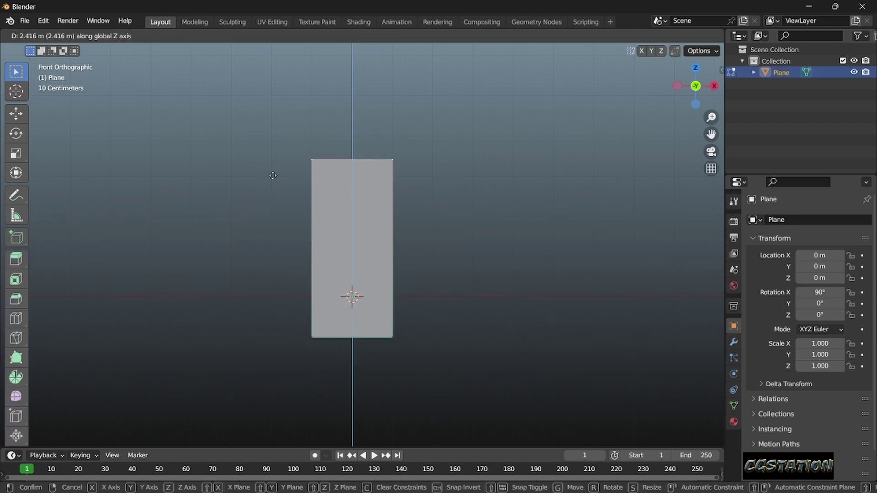
click(273, 154)
key(s)
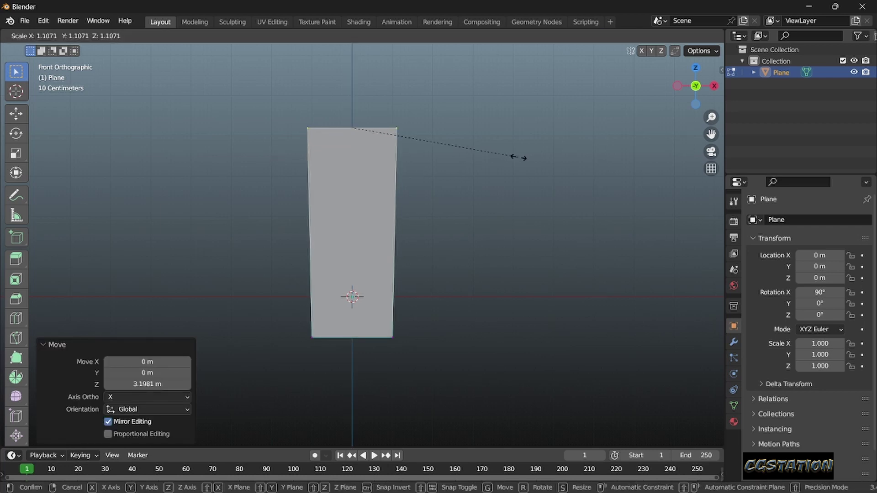
click(578, 158)
shift+middle_drag(410, 204, 414, 233)
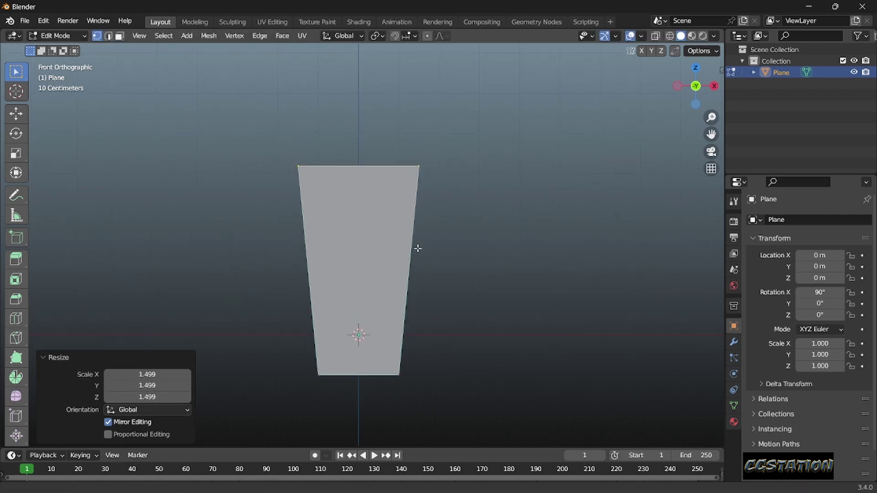
Extrude the top edge upward and narrow it to scale 0.340.
key(e)
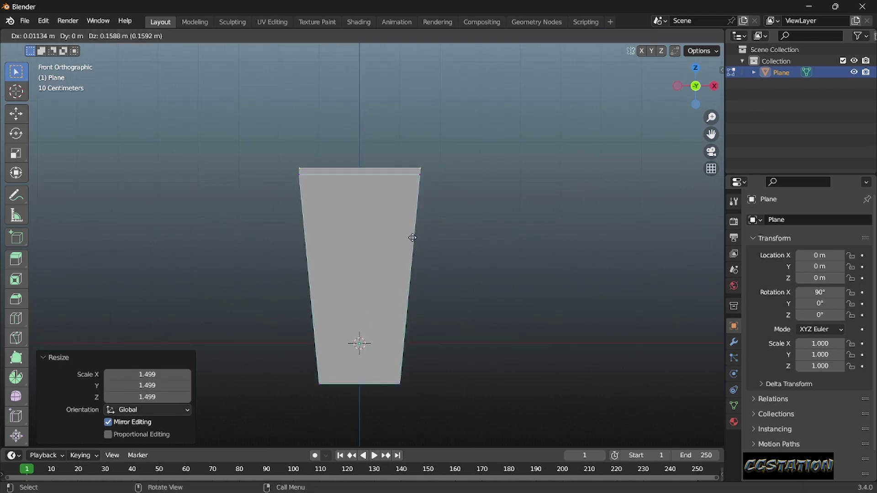
click(421, 144)
key(s)
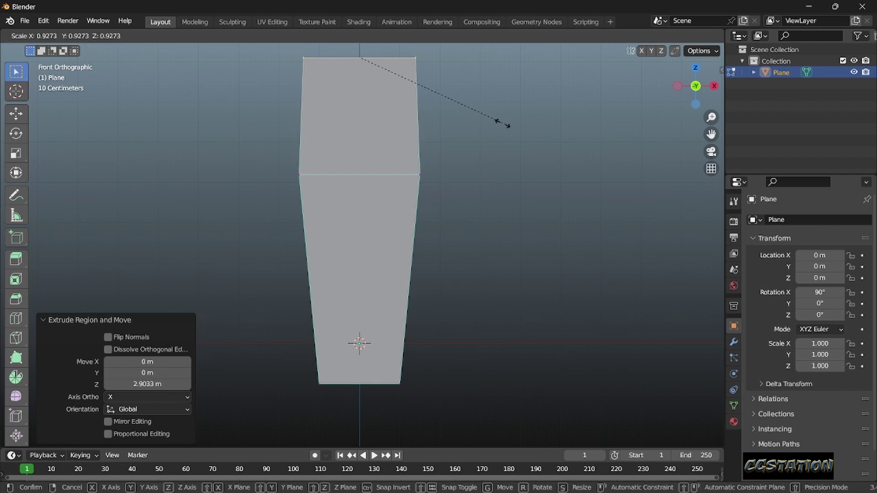
drag(292, 100, 356, 111)
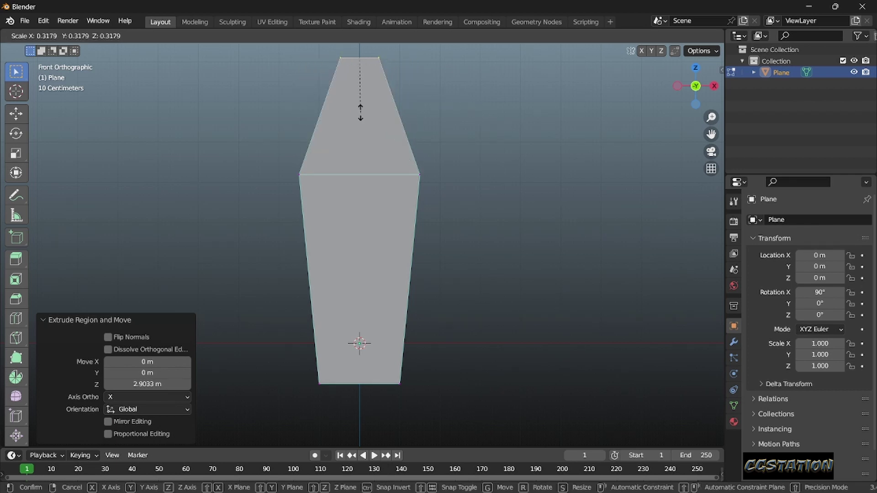
click(357, 110)
mouse_move(457, 131)
shift+middle_down()
mouse_move(430, 196)
mouse_move(383, 256)
shift+middle_up()
scroll(430, 197, up, 3)
key(s)
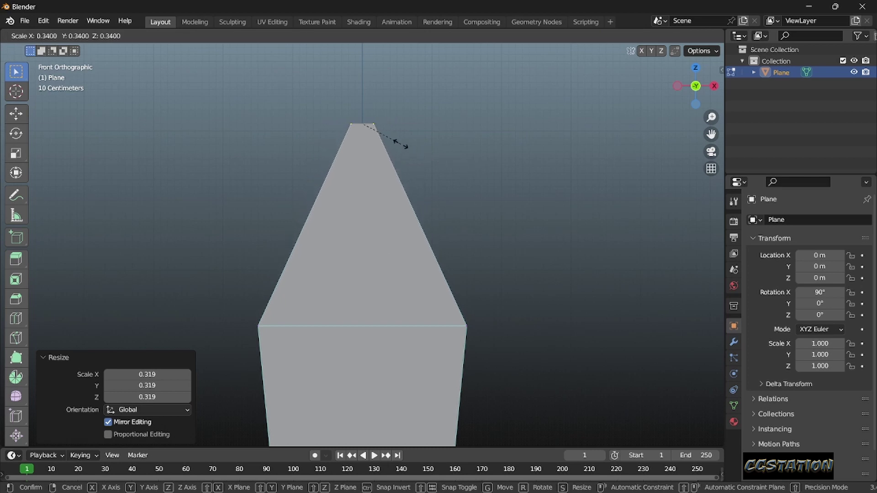
click(401, 142)
shift+middle_drag(456, 229, 455, 168)
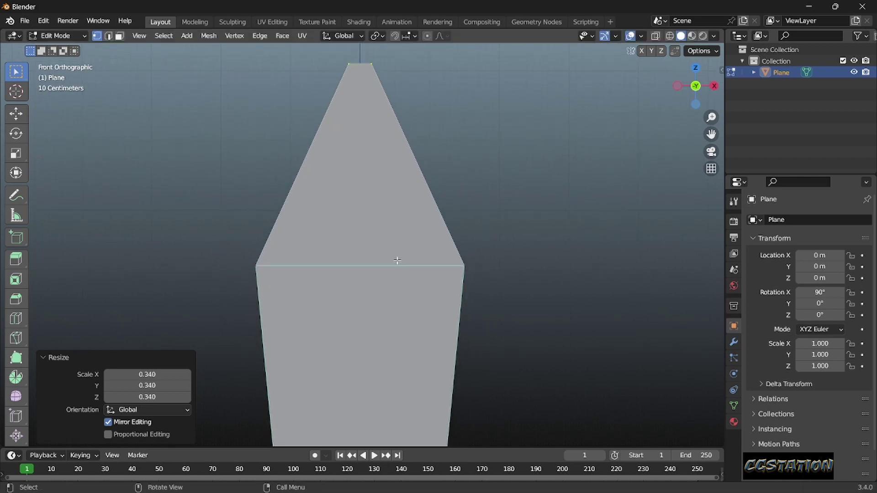
Add two horizontal loop cuts in the neck, scaled to 0.733 and 0.714.
key(ctrl+r)
click(445, 204)
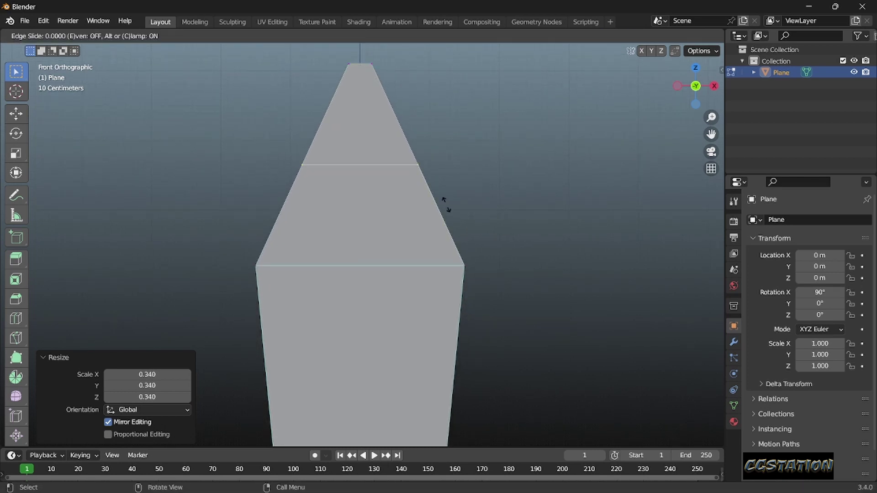
click(477, 237)
key(s)
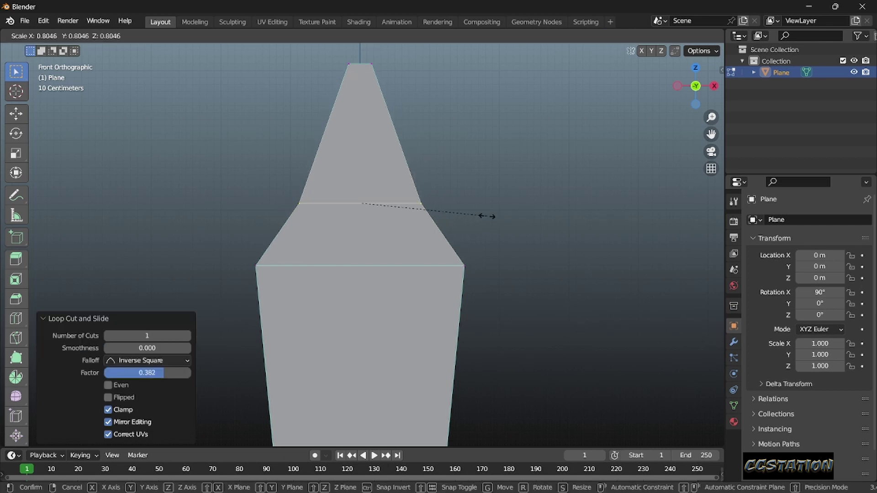
click(473, 209)
click(418, 176)
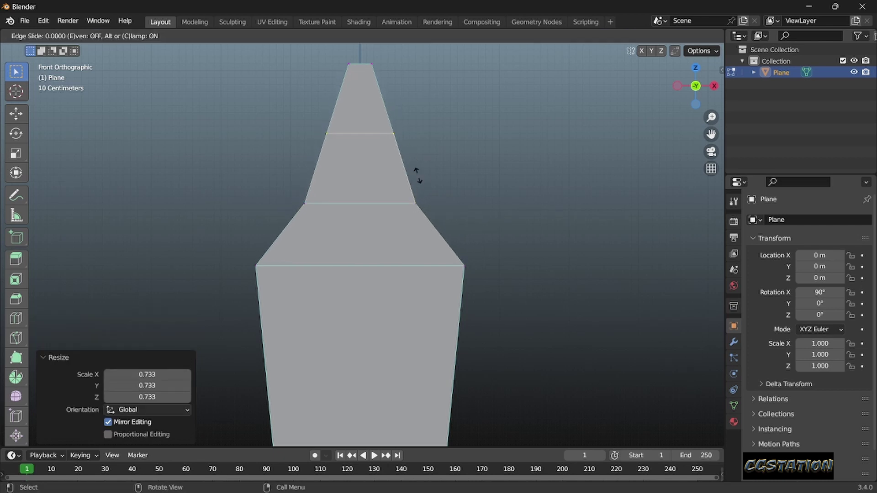
click(417, 183)
key(s)
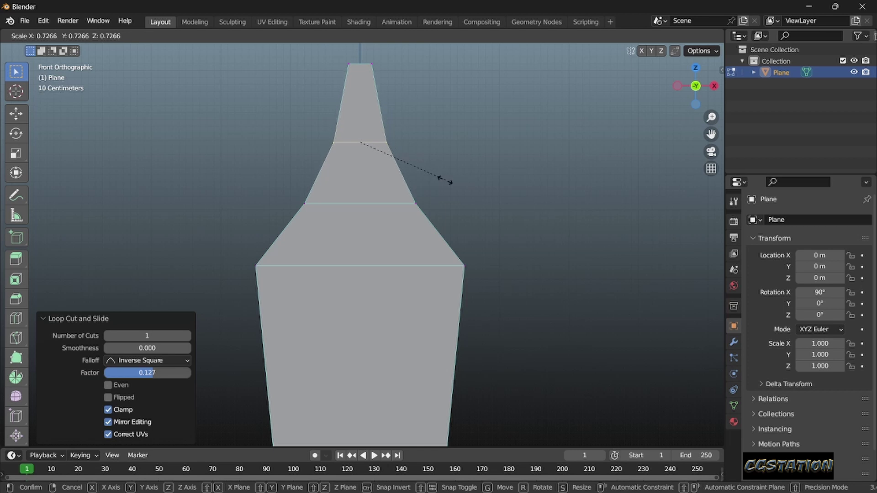
click(443, 180)
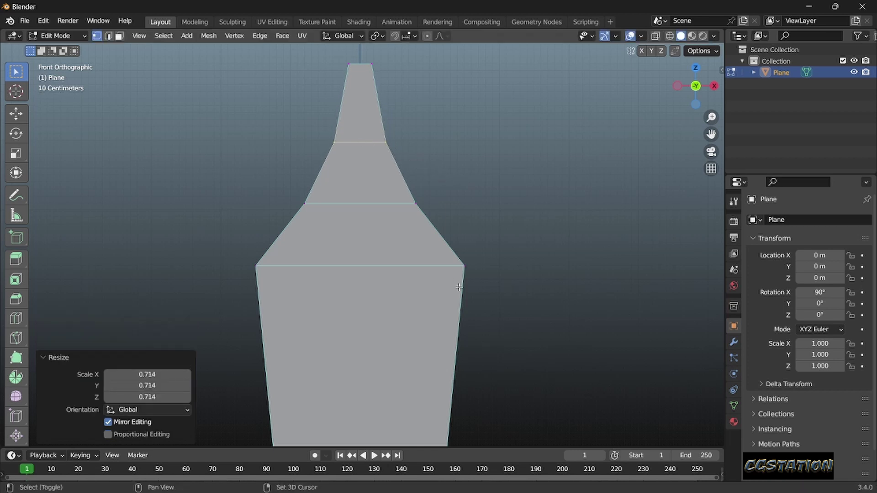
Loop-cut across the lower body, sliding the new edge loop to factor 0.702.
shift+scroll(459, 256, down, 3)
shift+scroll(456, 224, down, 2)
scroll(456, 223, down, 4)
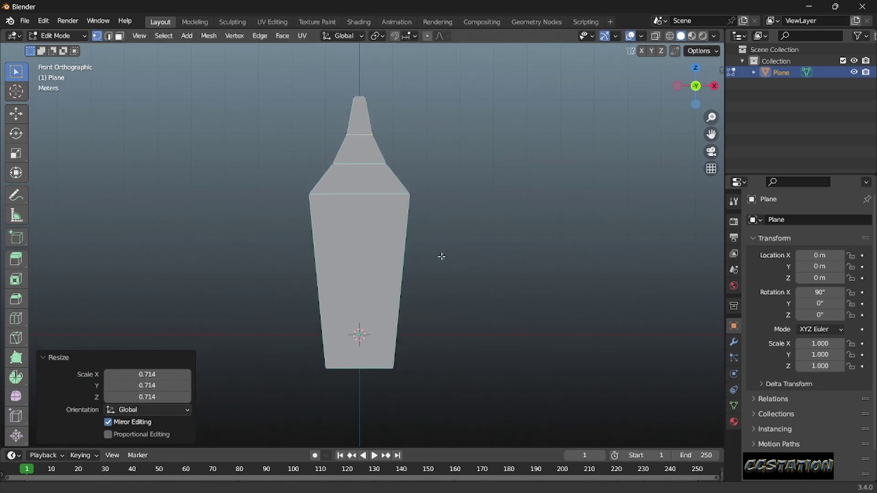
shift+middle_drag(443, 256, 451, 253)
scroll(451, 253, up, 1)
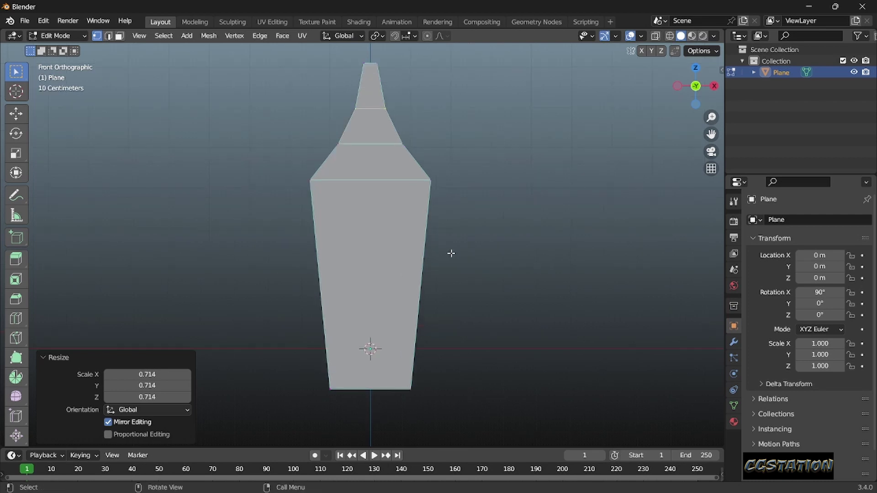
shift+scroll(425, 289, down, 3)
shift+scroll(397, 196, down, 2)
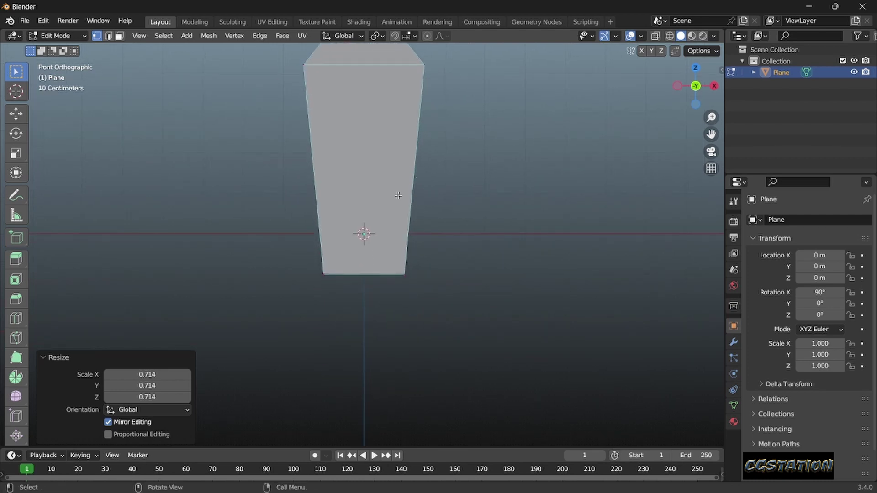
scroll(398, 196, up, 2)
shift+scroll(389, 187, down, 3)
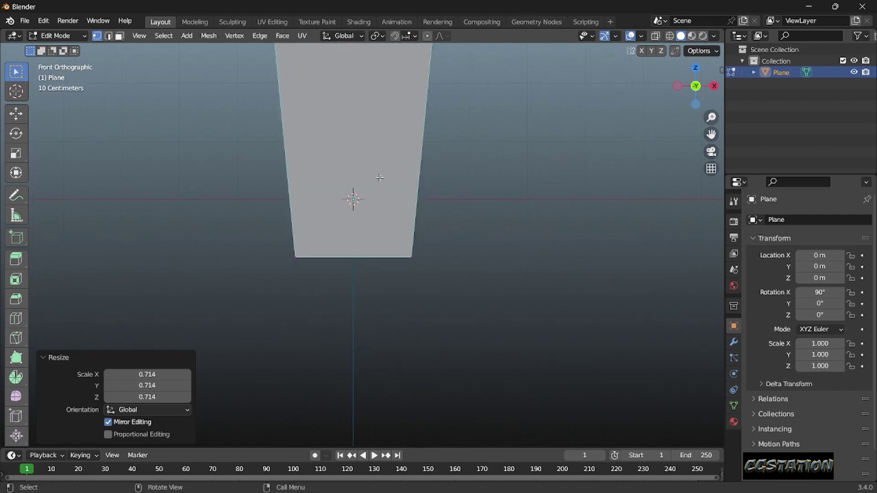
key(ctrl+r)
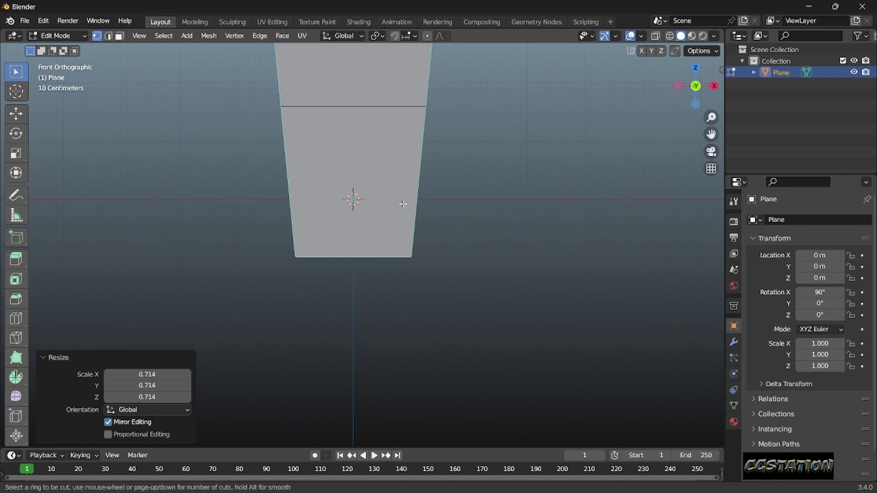
click(402, 197)
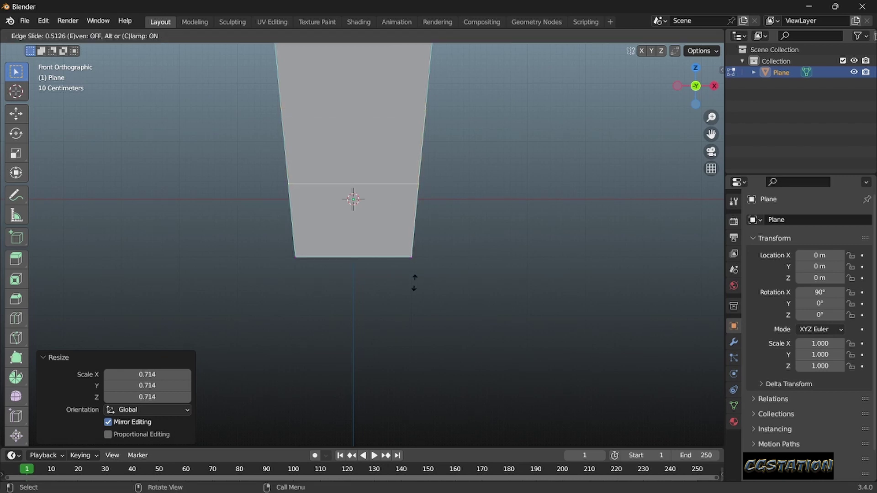
click(422, 309)
scroll(411, 237, up, 1)
scroll(412, 234, up, 1)
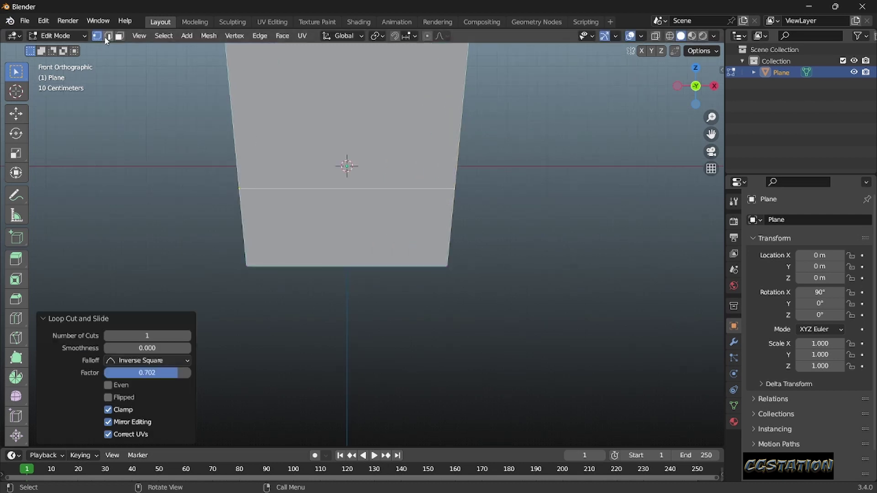
In edge select mode, select both side edges of the bottom band.
click(108, 37)
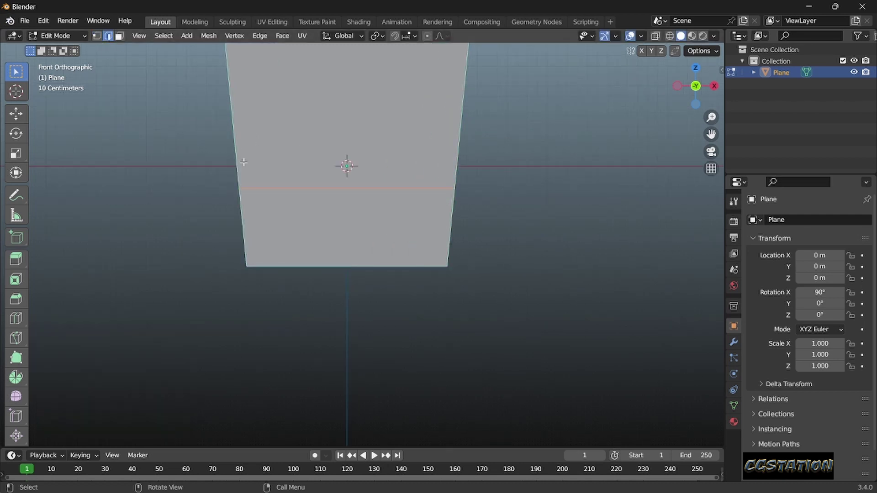
shift+click(242, 234)
middle_drag(329, 242, 375, 302)
shift+click(243, 240)
key(g)
right_click(251, 315)
Extrude the bottom side edges in place and widen them to 1.149 along X.
key(e)
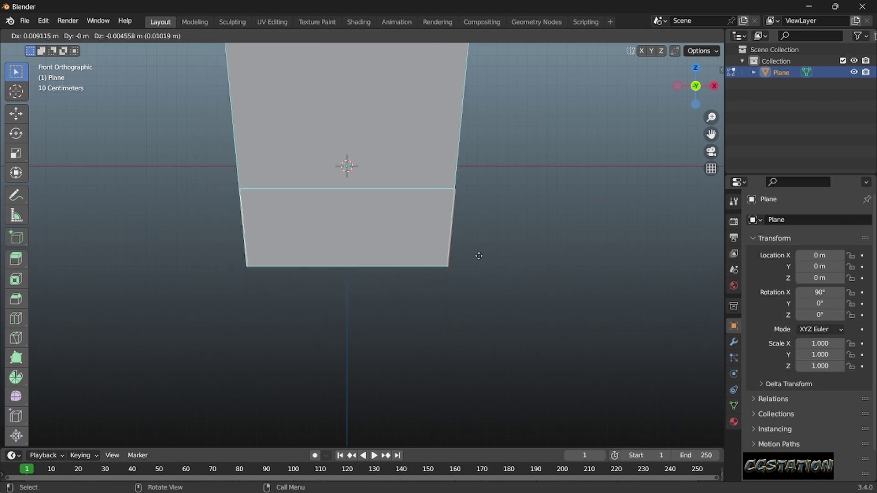
right_click(479, 254)
key(s)
key(x)
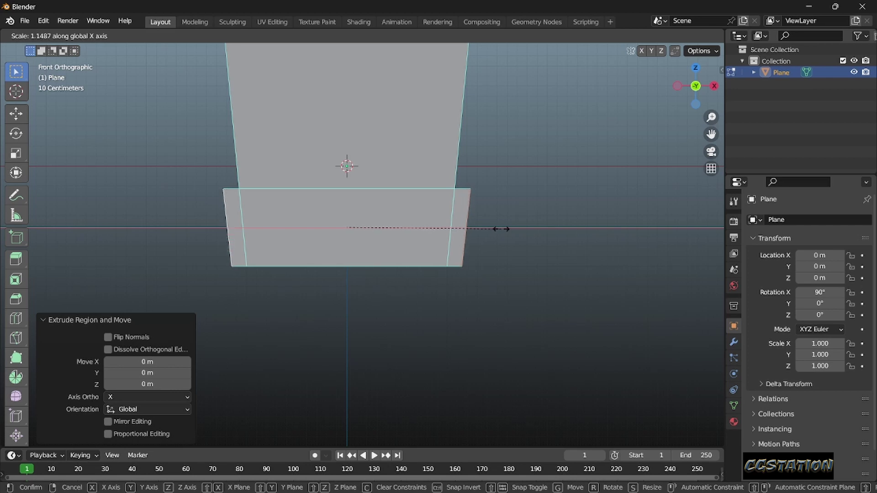
click(499, 227)
scroll(486, 207, down, 8)
mouse_move(462, 184)
middle_down()
mouse_move(464, 260)
mouse_move(447, 250)
mouse_move(383, 286)
middle_up()
Extrude the whole profile 4.4413 m along Y into a solid block.
key(a)
key(e)
key(y)
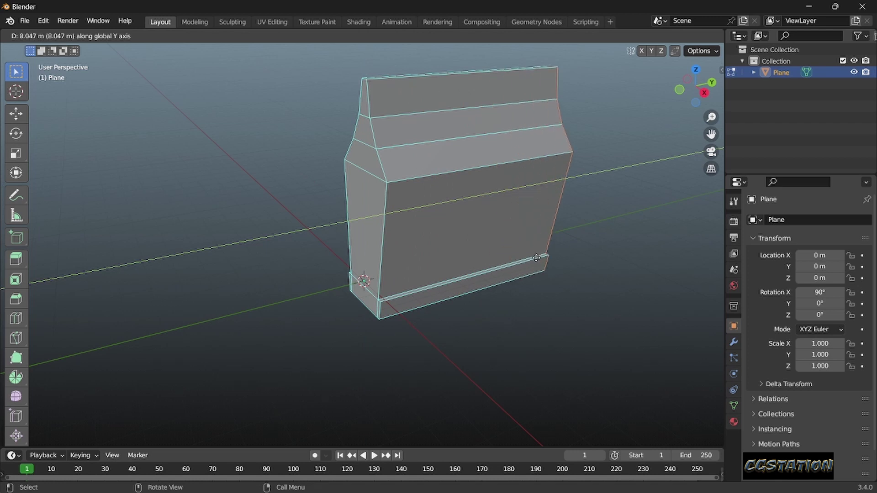
click(467, 270)
middle_drag(467, 270, 390, 284)
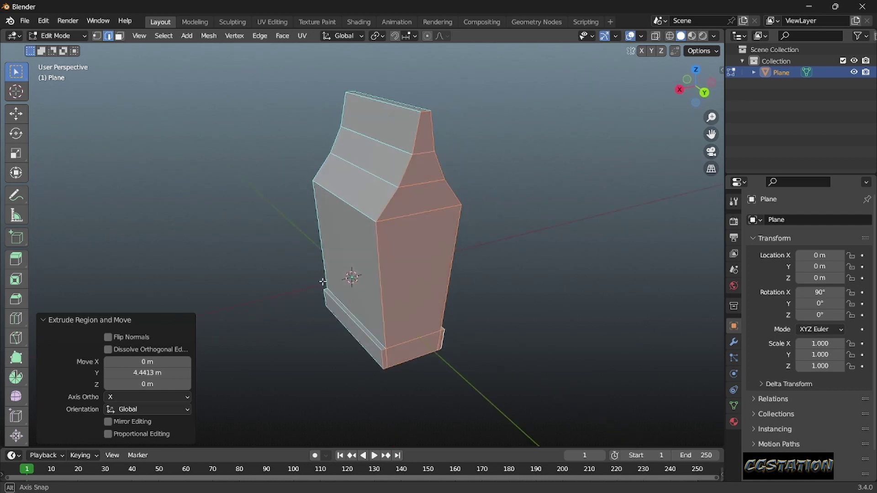
key(alt+a)
key(Tab)
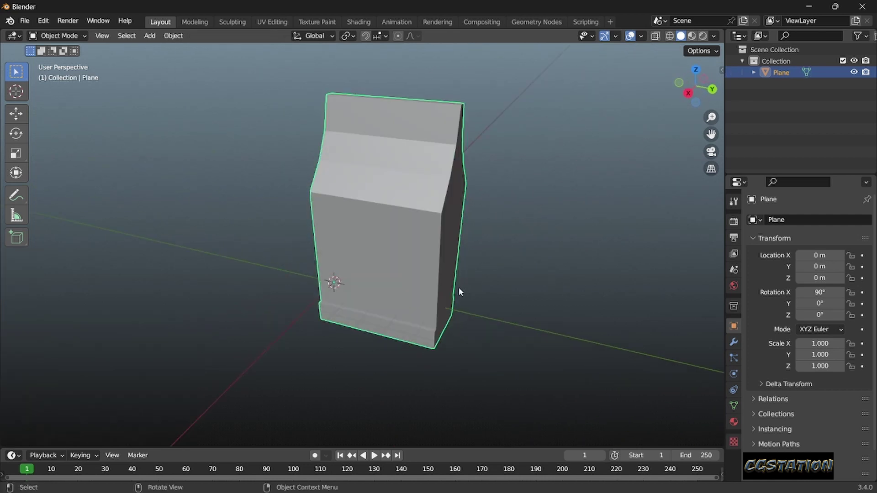
mouse_move(459, 287)
middle_down()
mouse_move(617, 273)
mouse_move(407, 237)
mouse_move(421, 216)
mouse_move(391, 223)
middle_up()
scroll(406, 234, up, 2)
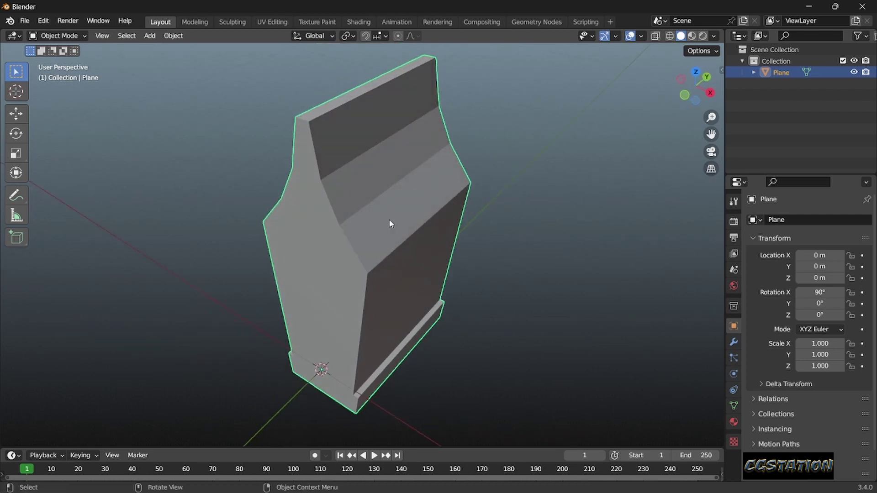
key(Tab)
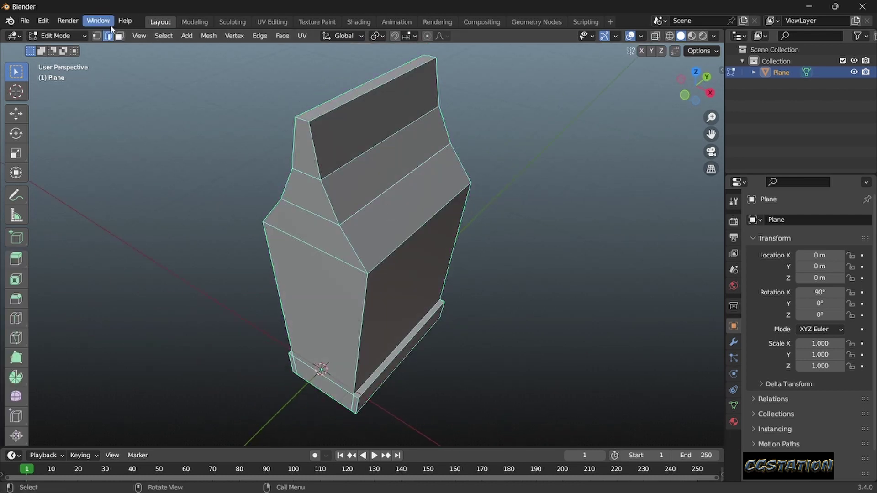
Select the shoulder faces on both sides of the roof.
click(391, 218)
shift+click(356, 174)
shift+click(333, 136)
middle_drag(333, 136, 347, 137)
shift+click(347, 137)
shift+click(352, 183)
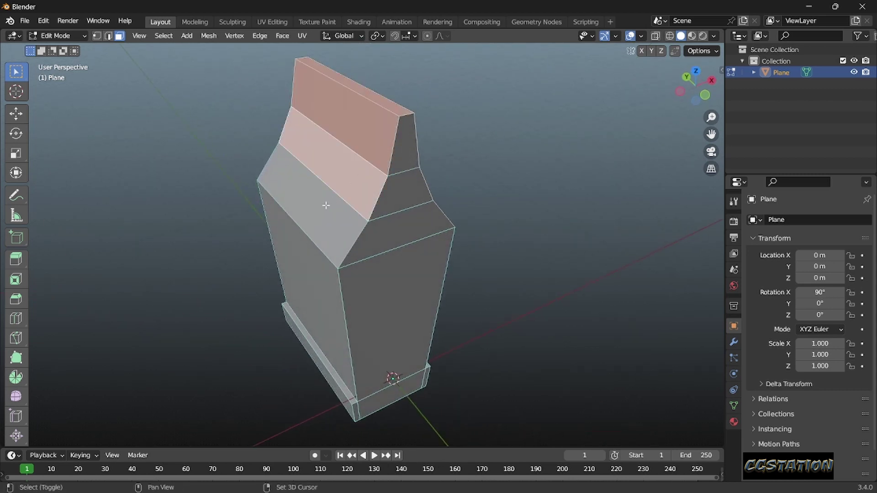
shift+click(326, 205)
mouse_move(325, 205)
middle_down()
mouse_move(420, 228)
mouse_move(401, 225)
middle_up()
Extrude the shoulder faces in place and flare them to 1.381 along X.
key(e)
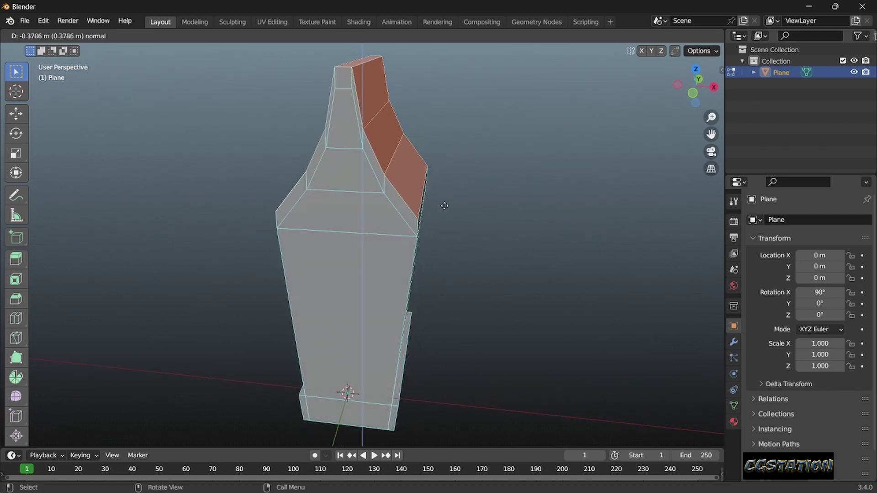
right_click(443, 206)
key(s)
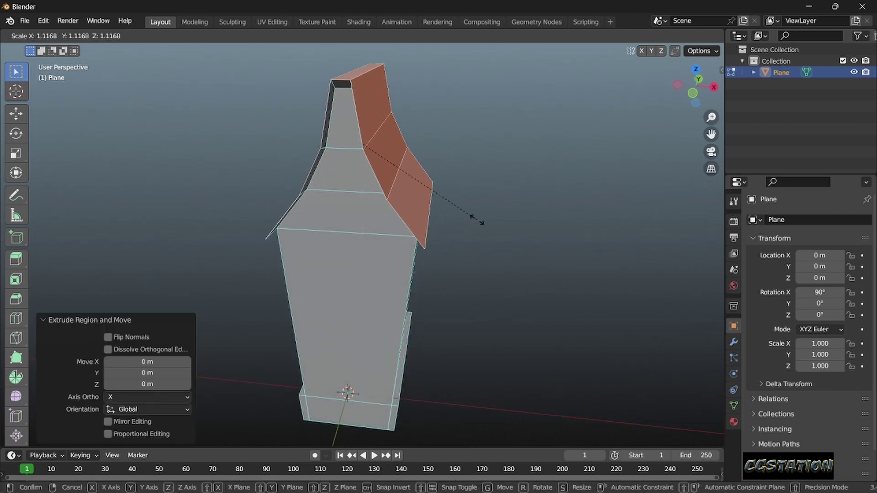
right_click(480, 221)
alt+middle_drag(476, 219, 472, 206)
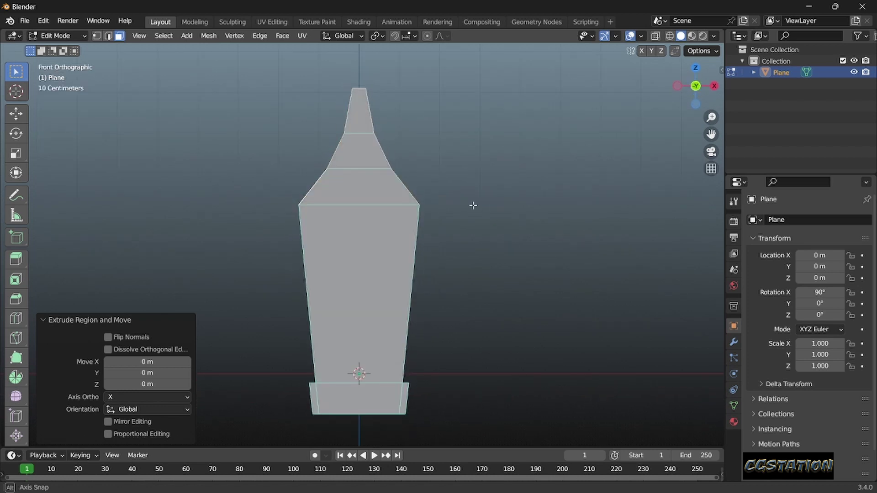
key(s)
key(x)
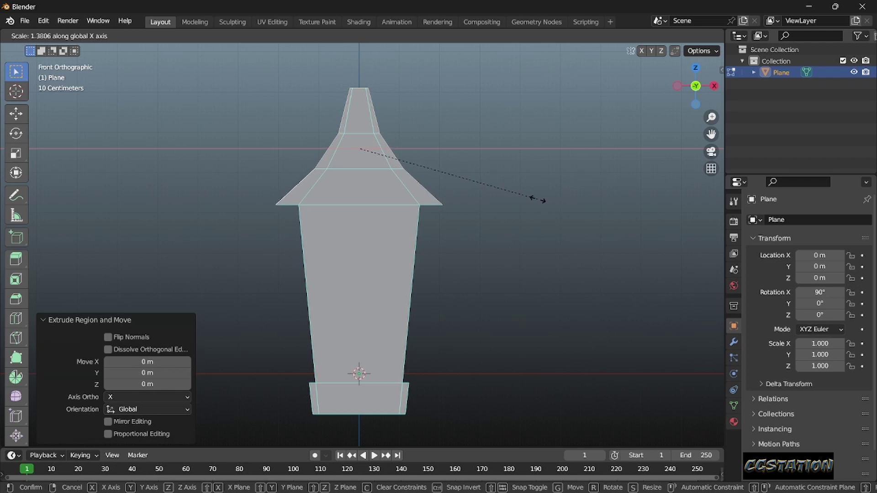
click(531, 197)
Raise the neck's top face 0.22706 m along Z.
middle_drag(462, 156, 426, 190)
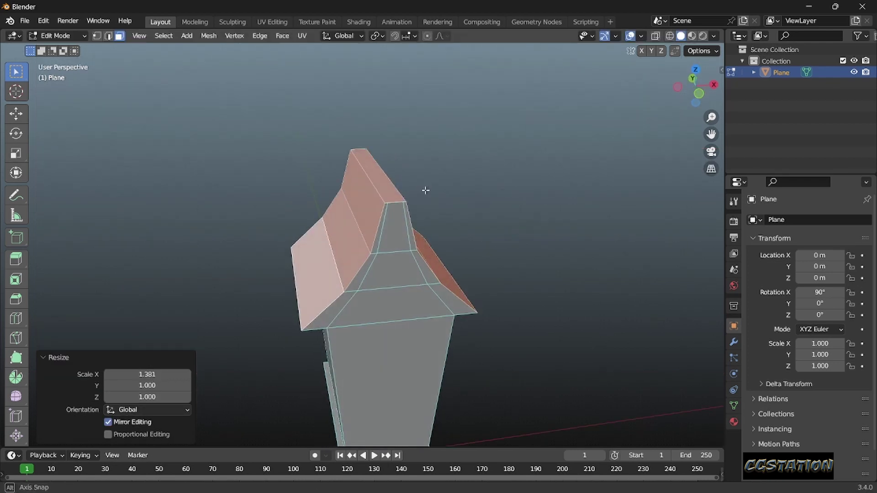
click(390, 188)
key(g)
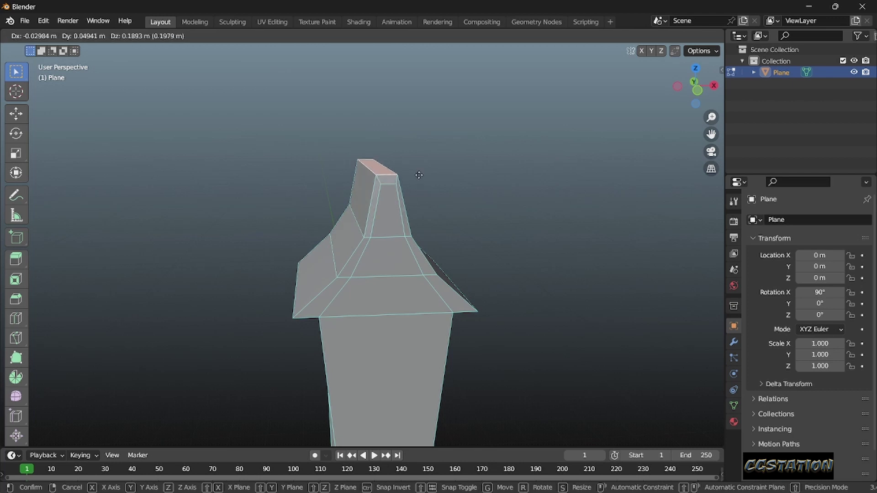
key(z)
click(419, 174)
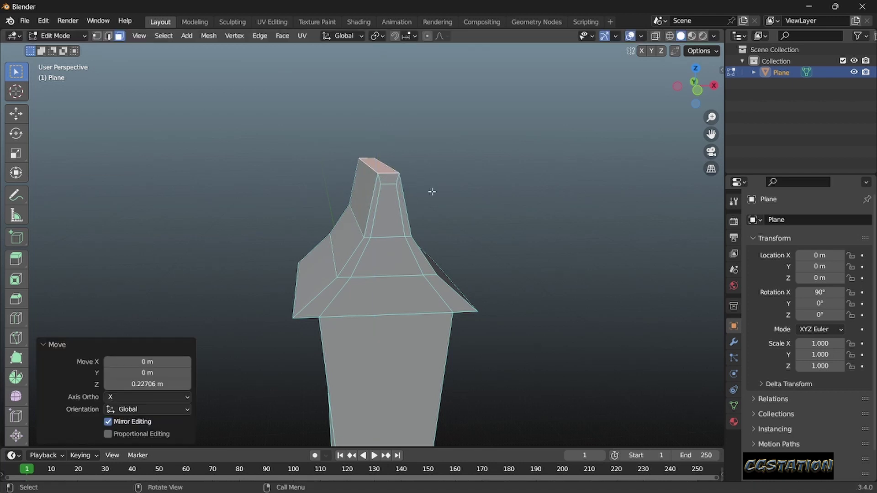
mouse_move(431, 190)
middle_down()
mouse_move(429, 221)
mouse_move(399, 223)
middle_up()
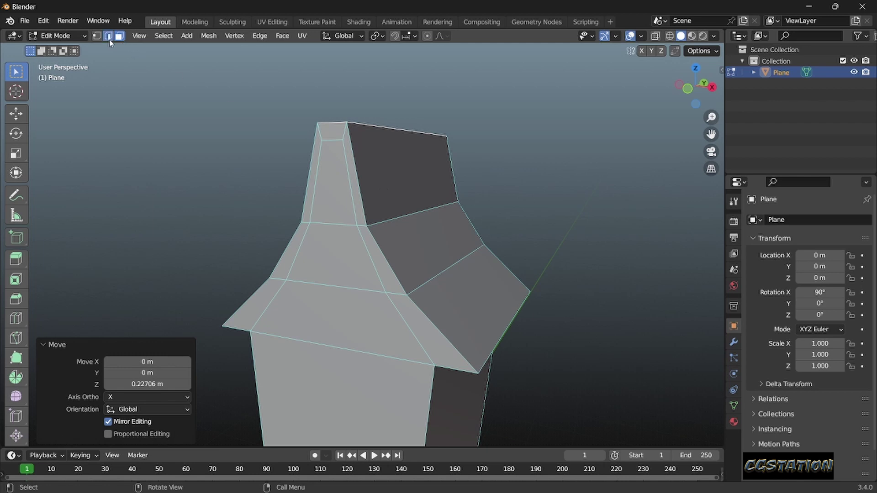
Widen the ring where neck meets shoulders to 1.104 along X.
key(alt+a)
middle_drag(391, 221, 393, 235)
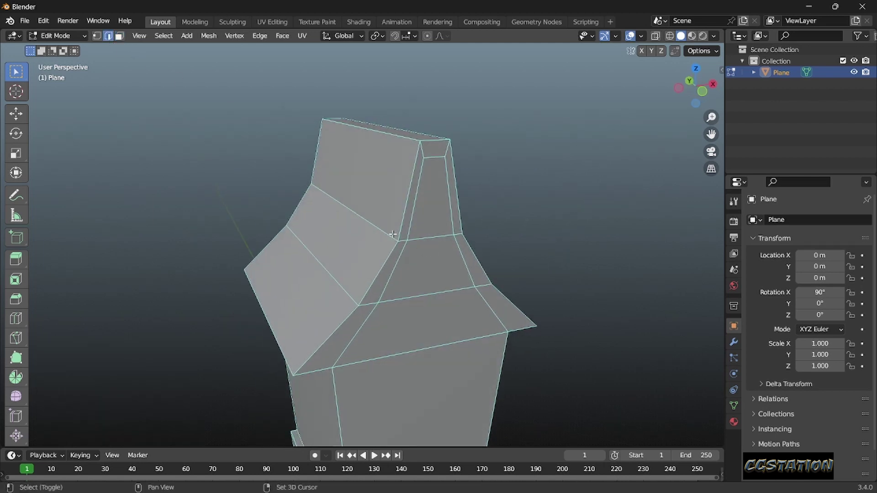
middle_drag(485, 262, 467, 245)
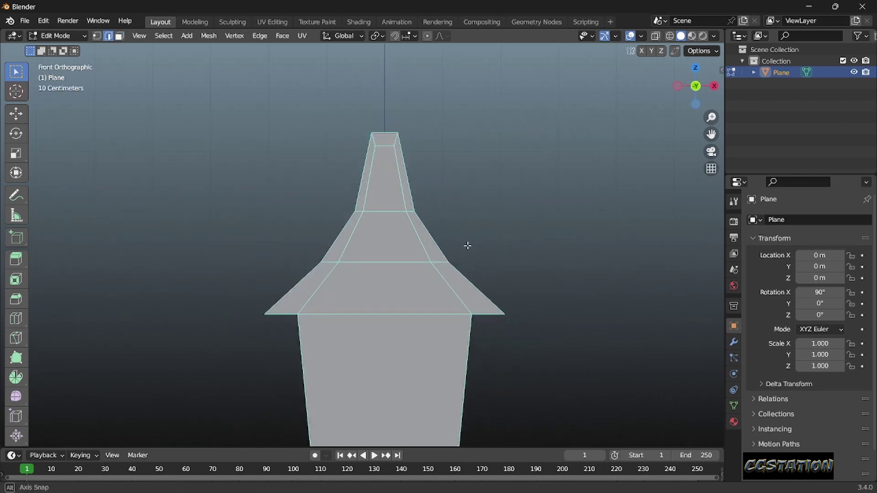
alt+click(467, 243)
key(s)
key(x)
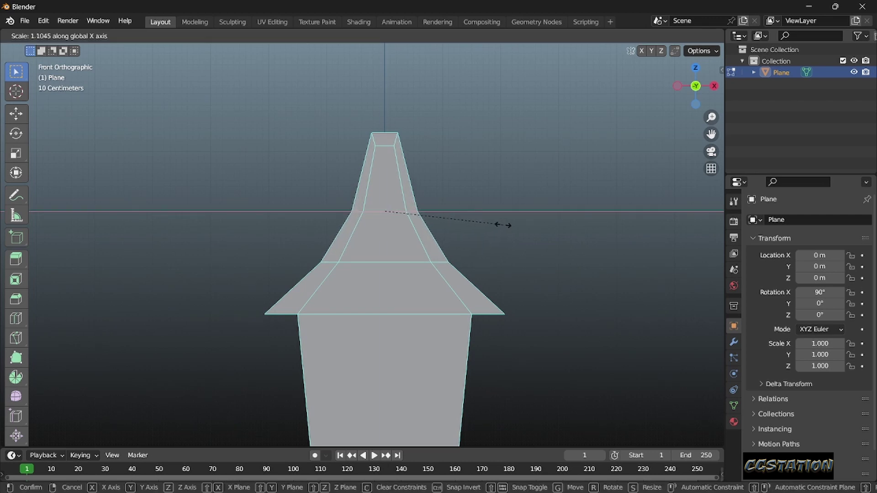
click(503, 225)
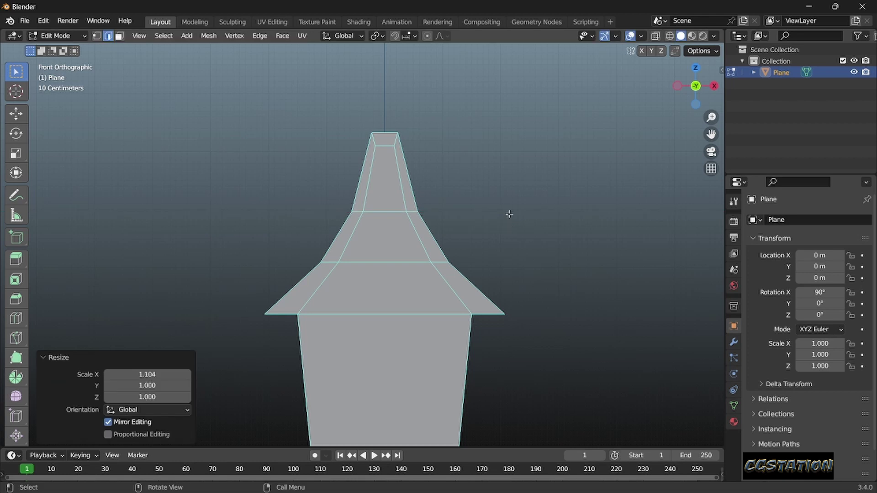
middle_drag(509, 215, 407, 250)
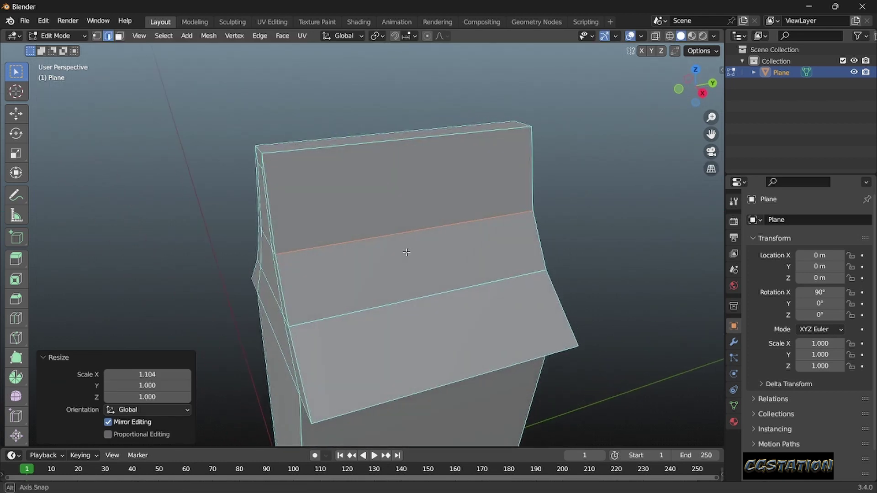
Add two centred loop cuts to the shoulder panel and stretch them to 2.52 along Y.
key(ctrl+r)
scroll(400, 216, up, 1)
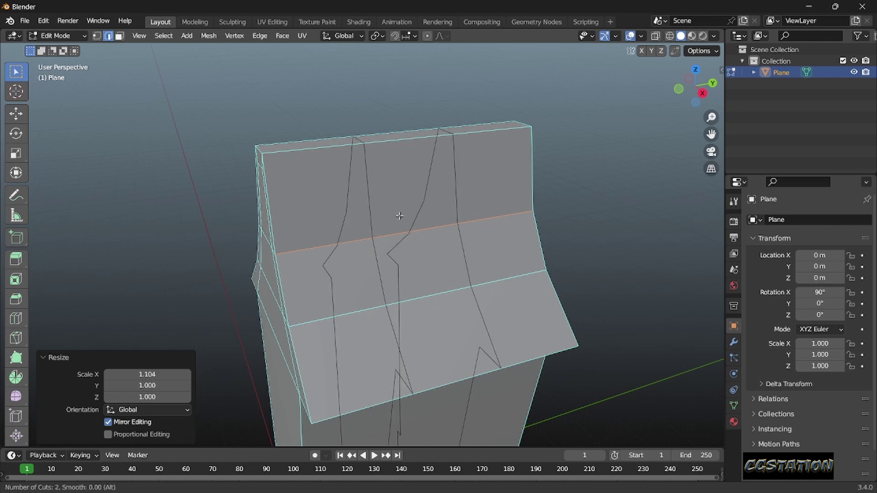
click(400, 216)
right_click(400, 216)
middle_drag(457, 211, 447, 231)
key(s)
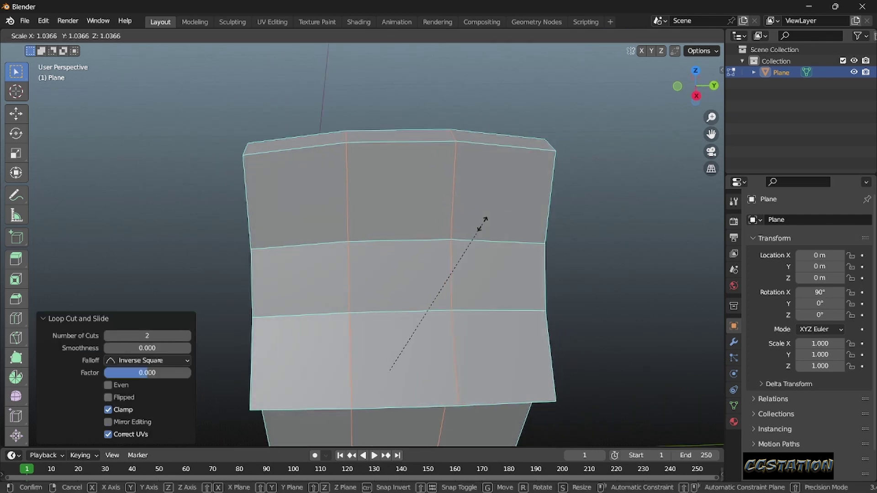
key(y)
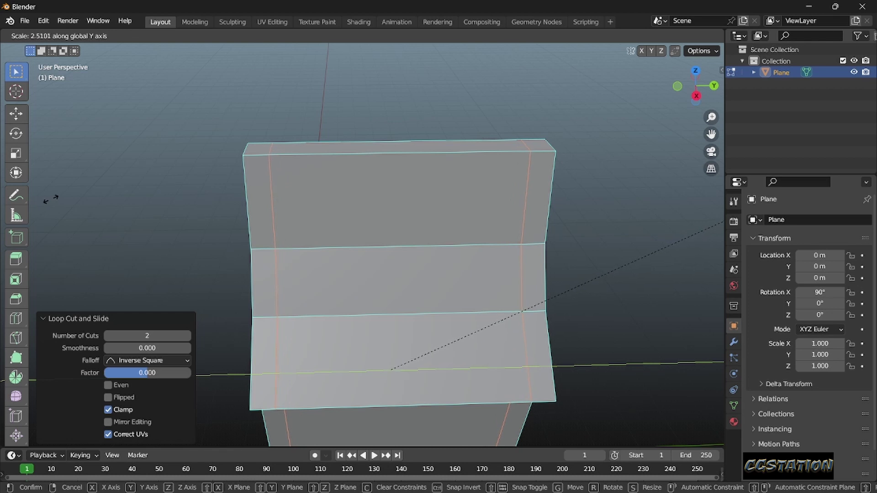
click(52, 198)
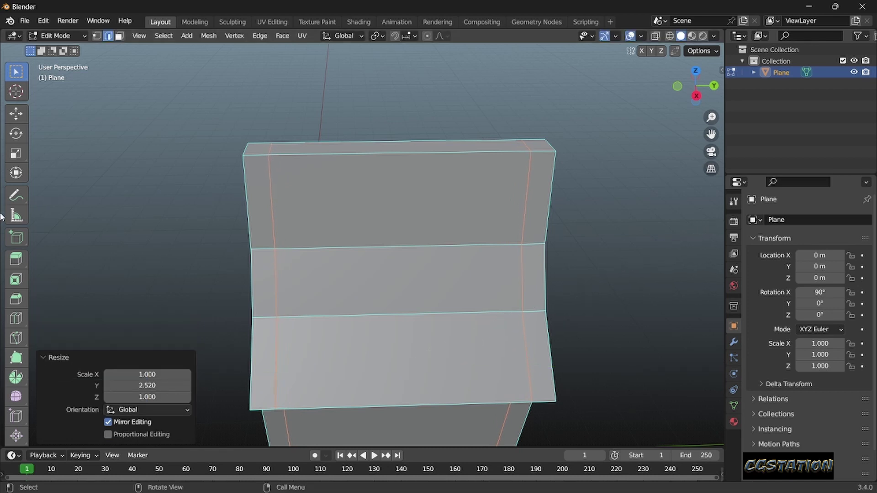
middle_drag(221, 234, 283, 229)
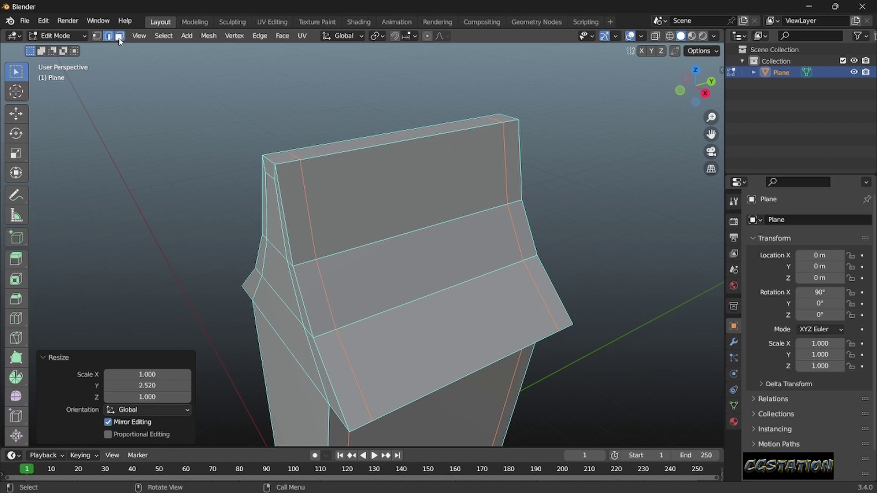
In face select, pick the four edge-strip faces on the near shoulder panel.
click(119, 41)
click(332, 363)
shift+click(319, 299)
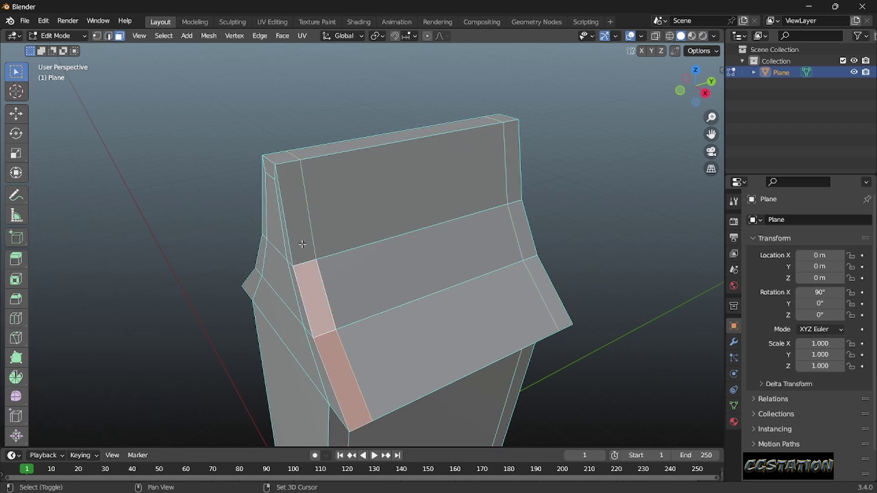
shift+click(281, 182)
shift+click(278, 161)
middle_drag(277, 161, 420, 199)
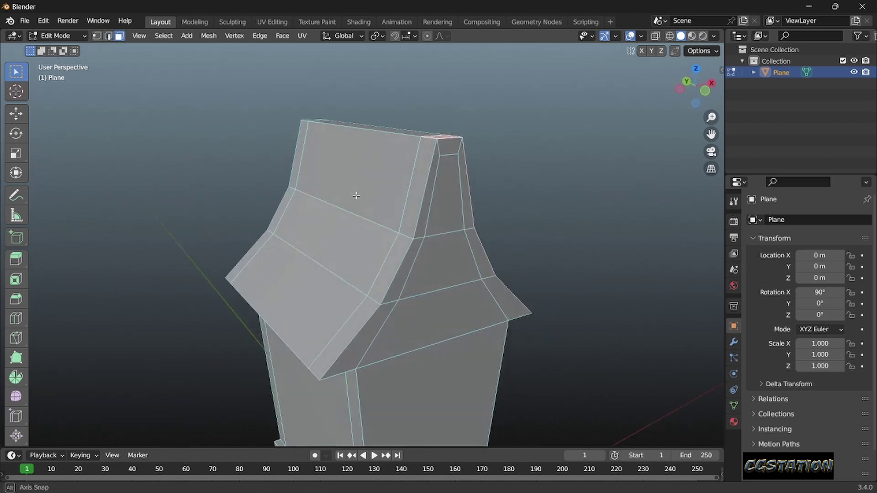
Add the far strip's three faces and the left strip's three faces to the selection.
shift+click(424, 202)
shift+click(412, 259)
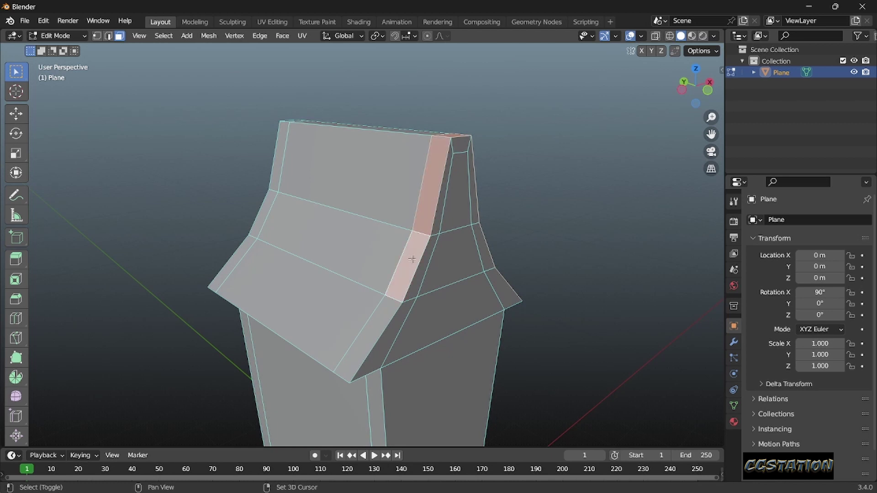
shift+click(368, 336)
shift+click(226, 273)
shift+click(264, 193)
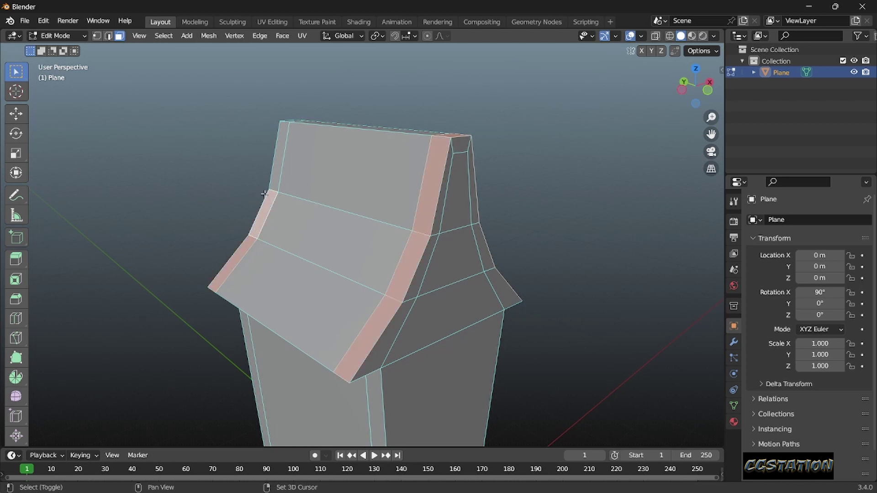
shift+click(276, 168)
middle_drag(275, 168, 568, 138)
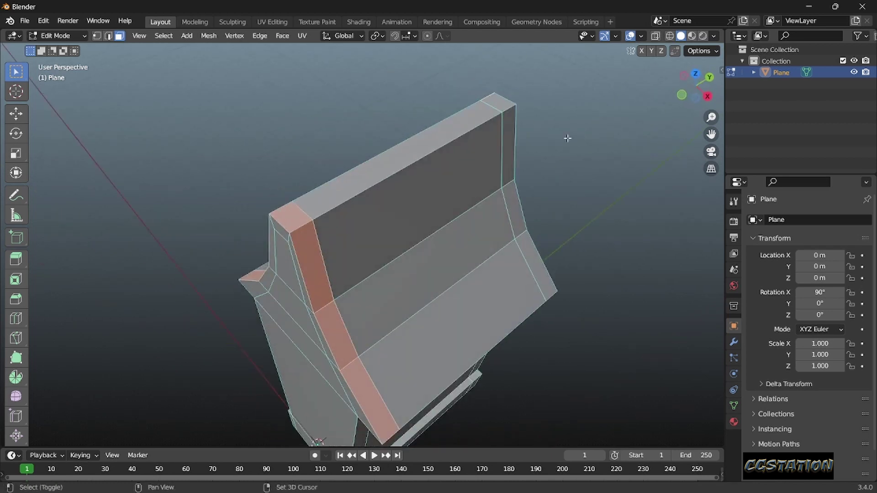
Add the three narrow right-side strip faces to the selection.
shift+click(512, 127)
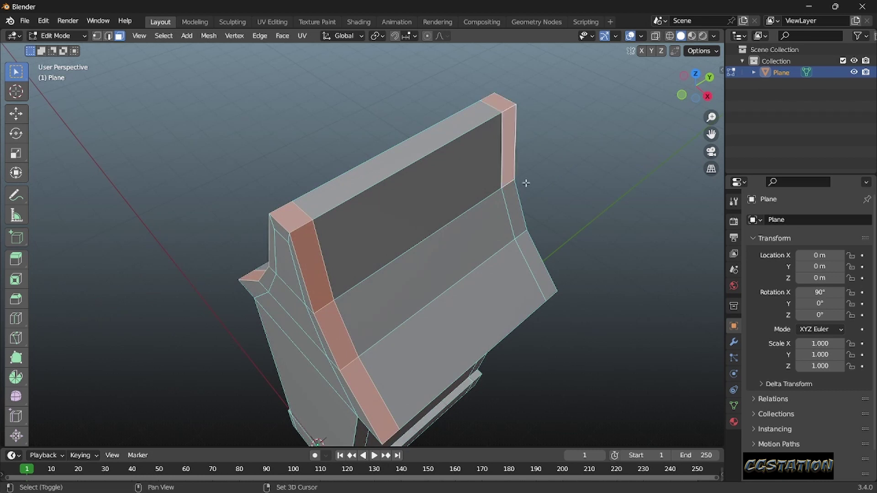
shift+click(518, 210)
shift+click(537, 272)
middle_drag(537, 272, 548, 297)
Extrude the strip faces along their normals into raised trim and widen them along X.
key(e)
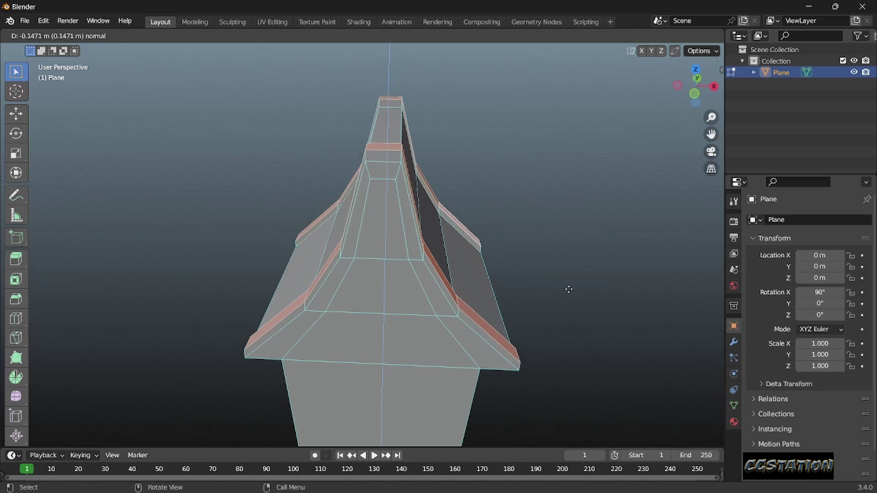
click(570, 282)
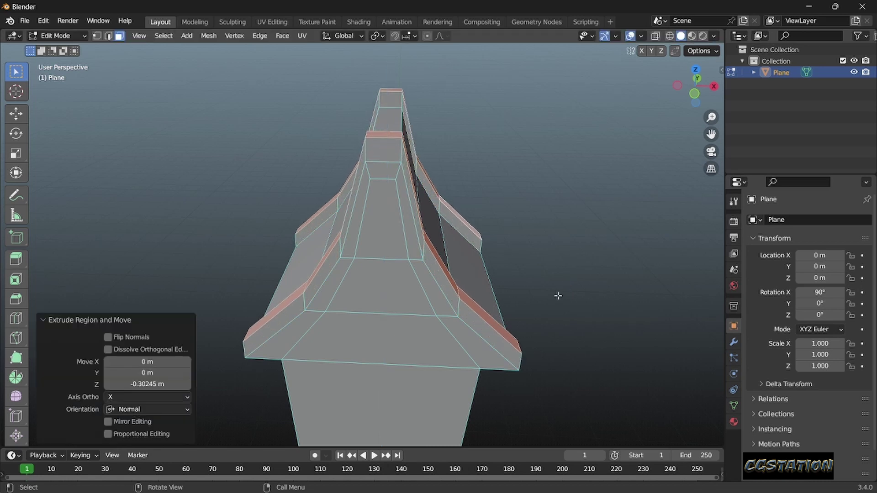
middle_drag(562, 292, 571, 274)
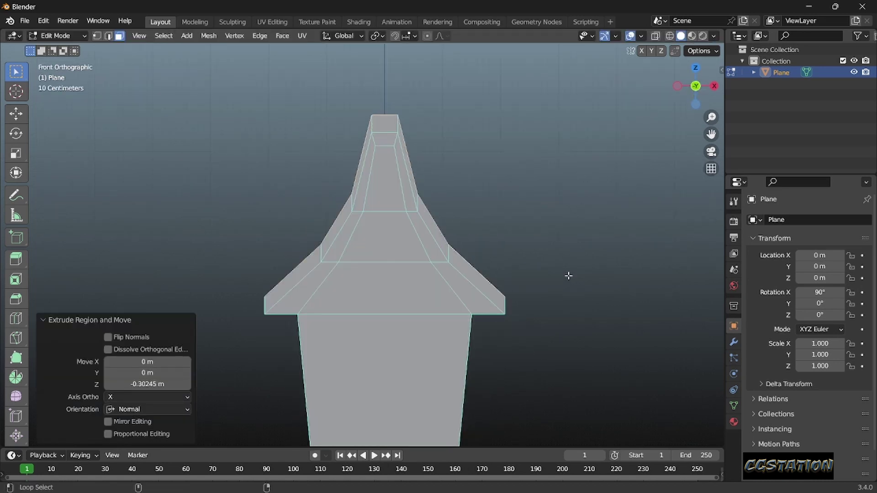
key(s)
key(x)
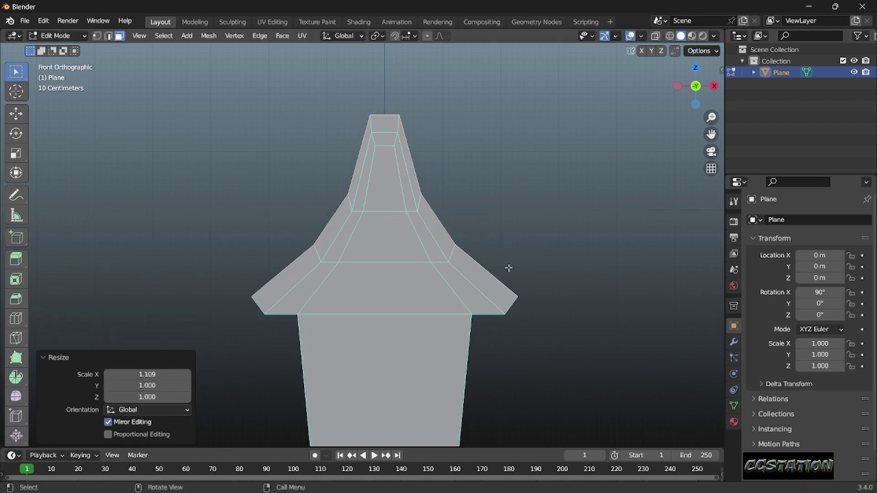
scroll(509, 269, up, 2)
scroll(508, 268, up, 2)
middle_drag(508, 268, 426, 207)
scroll(427, 206, up, 2)
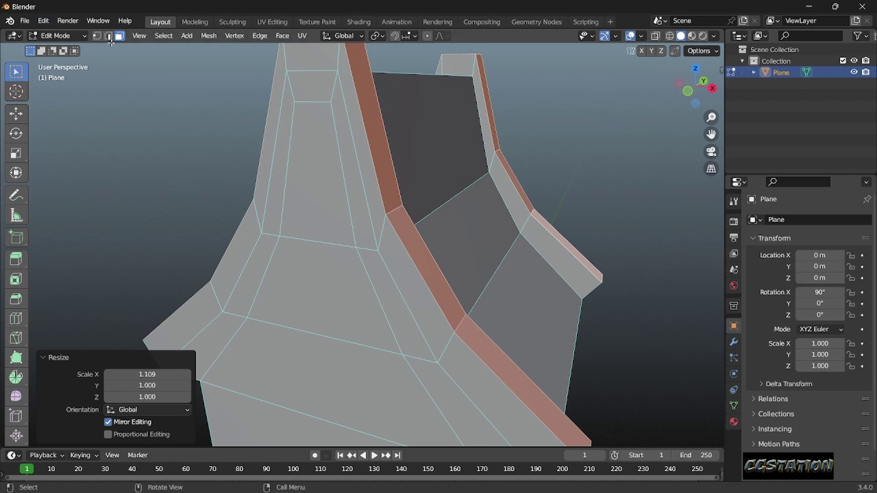
In edge mode, select an edge loop across the shoulder and lower it along Z.
click(108, 36)
key(alt+a)
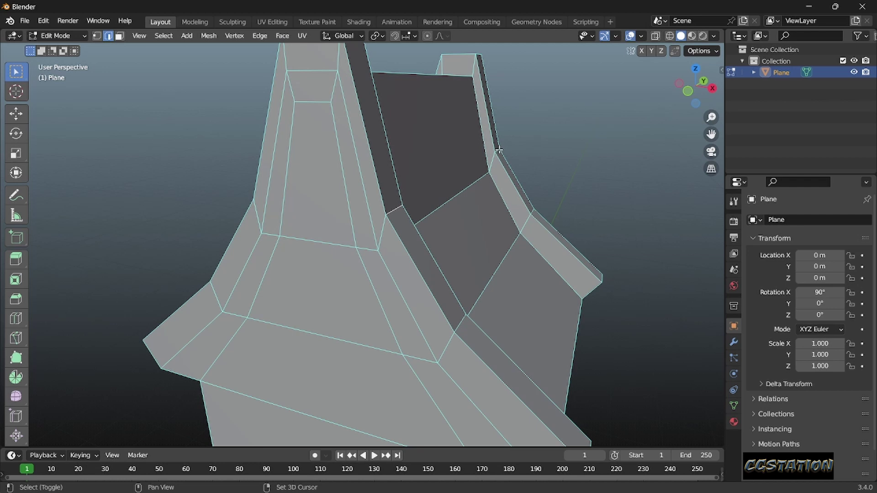
middle_drag(498, 150, 470, 225)
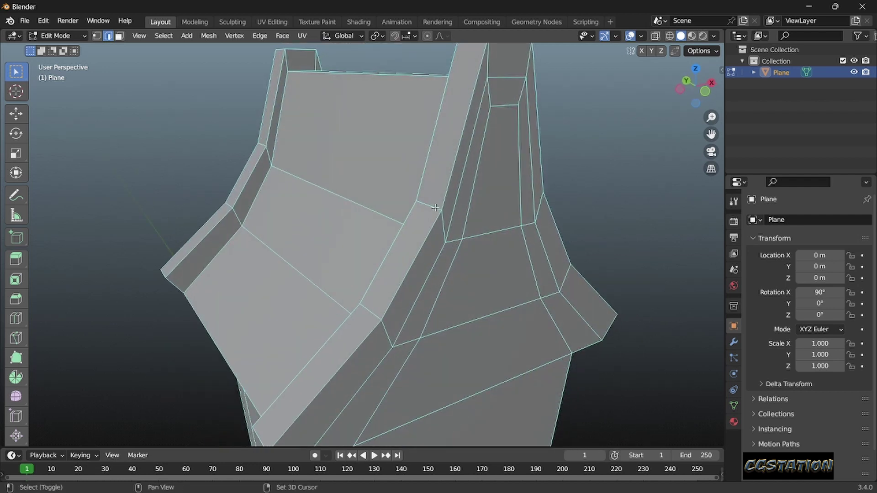
alt+click(262, 144)
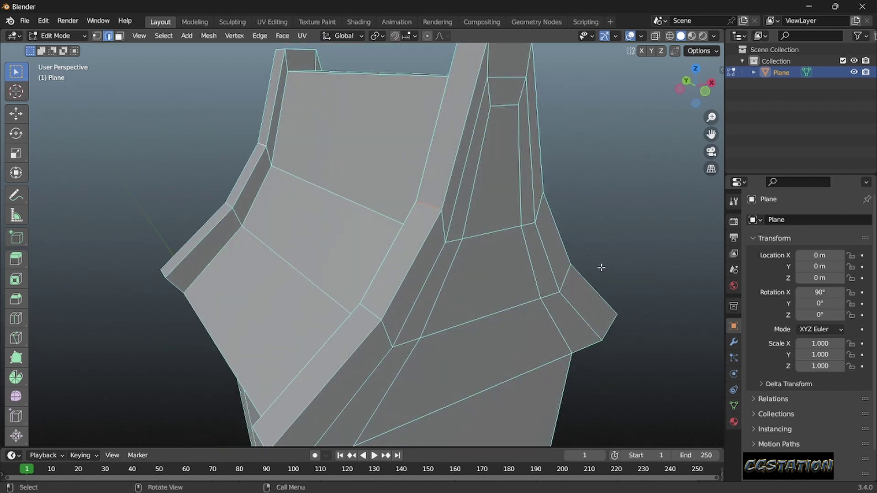
key(KP_1)
key(g)
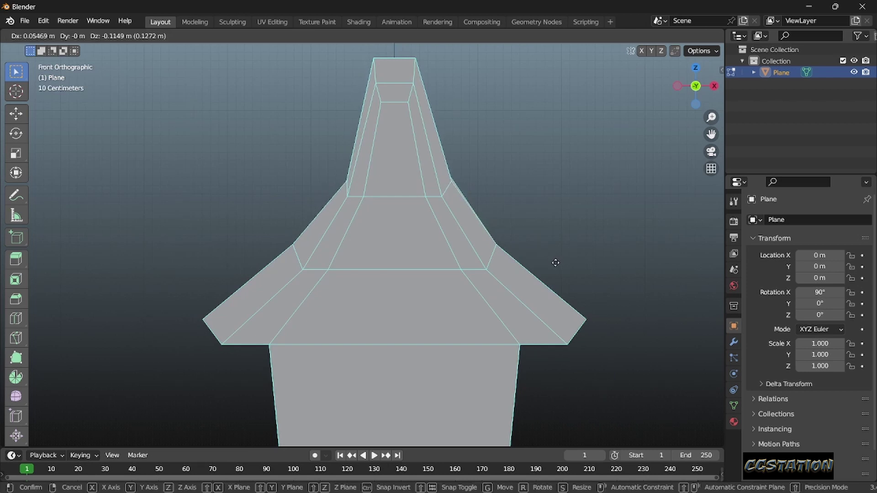
key(z)
click(556, 271)
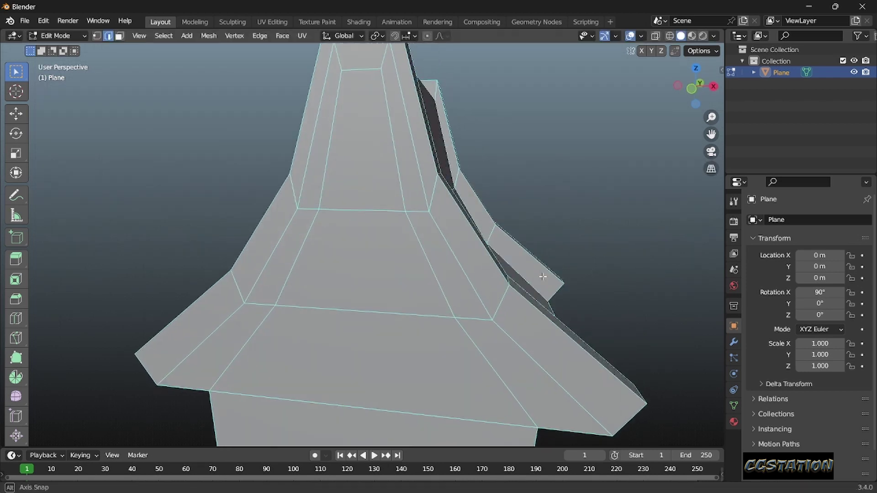
middle_drag(557, 268, 471, 239)
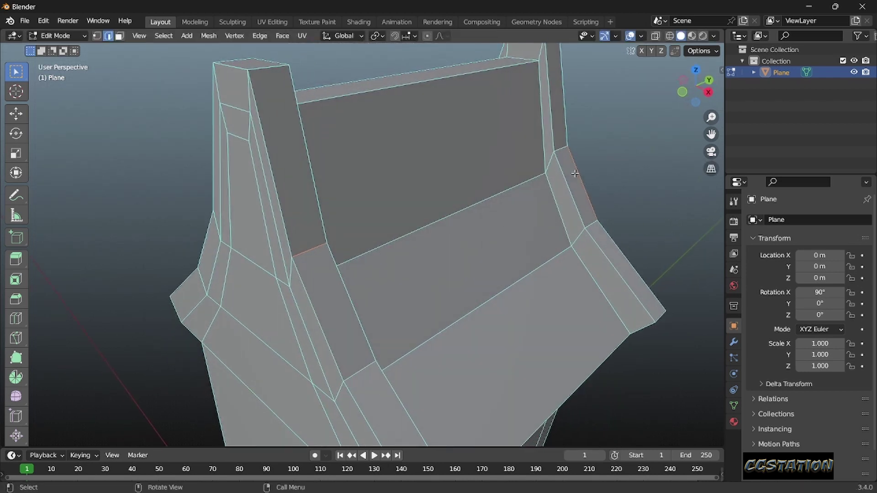
Lower matching edges on both shoulders about 0.22 m and widen them to 1.231 along X.
click(573, 158)
middle_drag(311, 249, 475, 221)
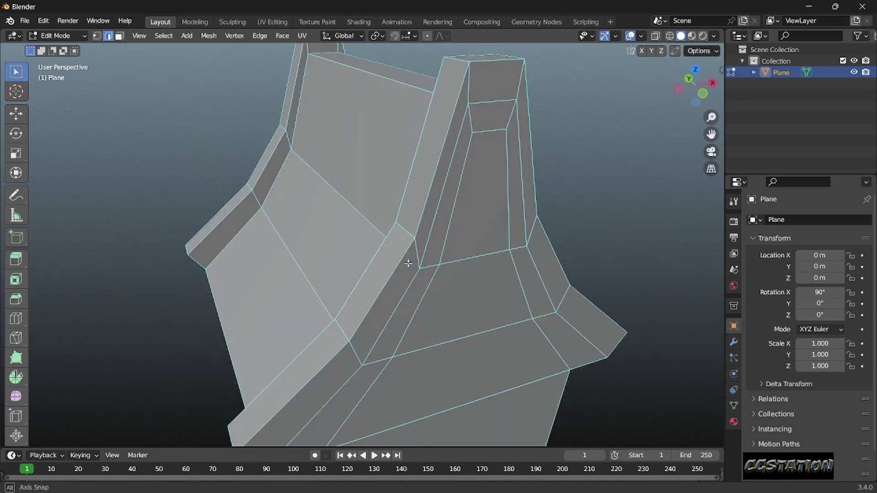
shift+click(475, 220)
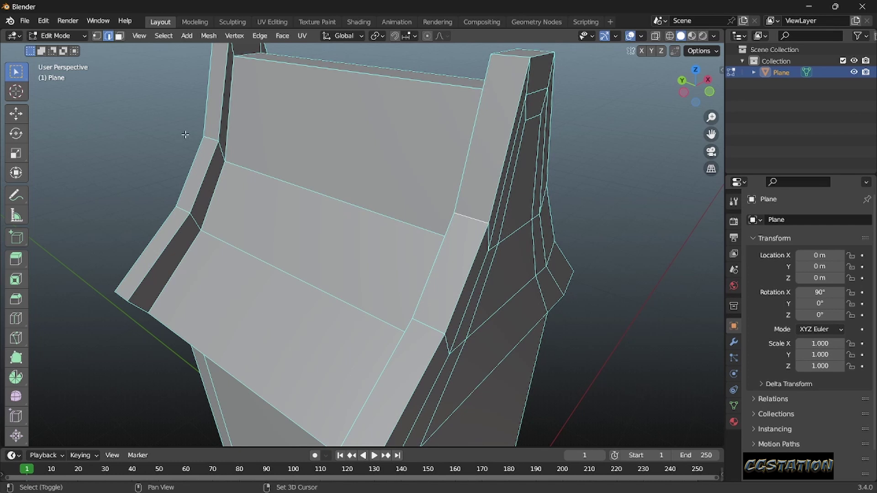
alt+middle_drag(214, 138, 479, 237)
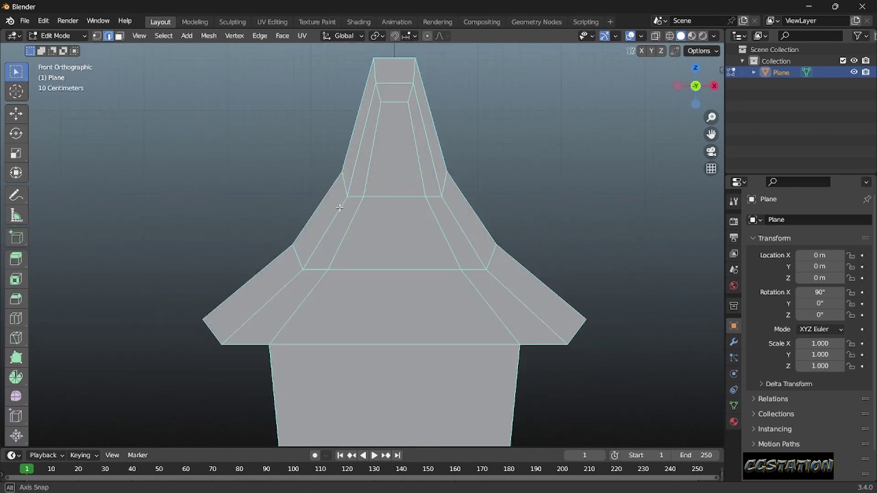
key(g)
key(z)
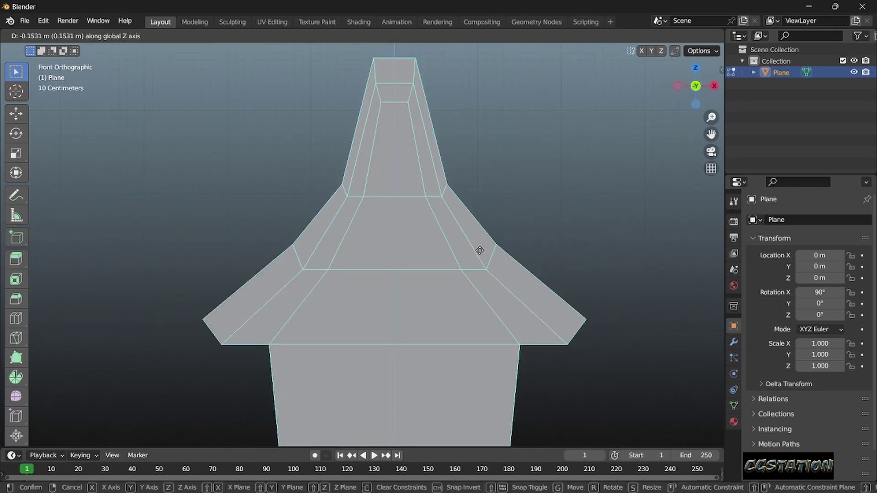
click(481, 254)
key(s)
key(x)
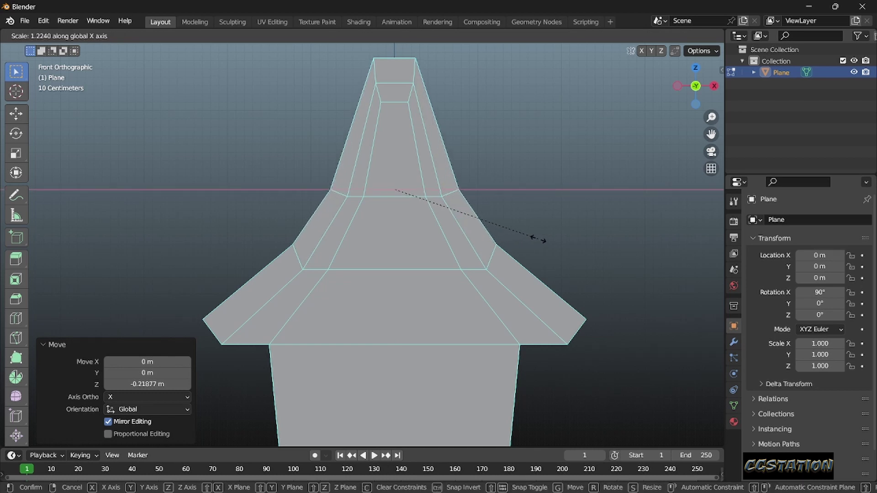
click(539, 238)
mouse_move(539, 238)
middle_down()
mouse_move(481, 295)
mouse_move(529, 285)
middle_up()
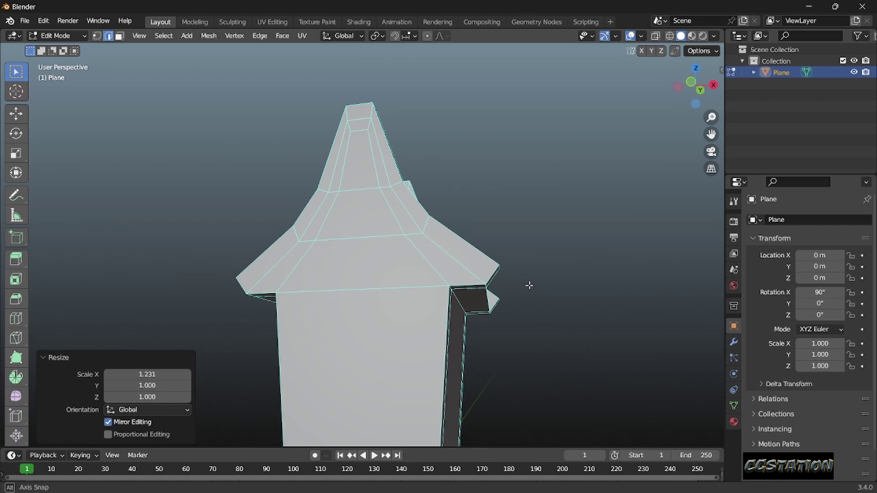
mouse_move(529, 285)
middle_down()
mouse_move(377, 273)
mouse_move(359, 282)
mouse_move(358, 262)
middle_up()
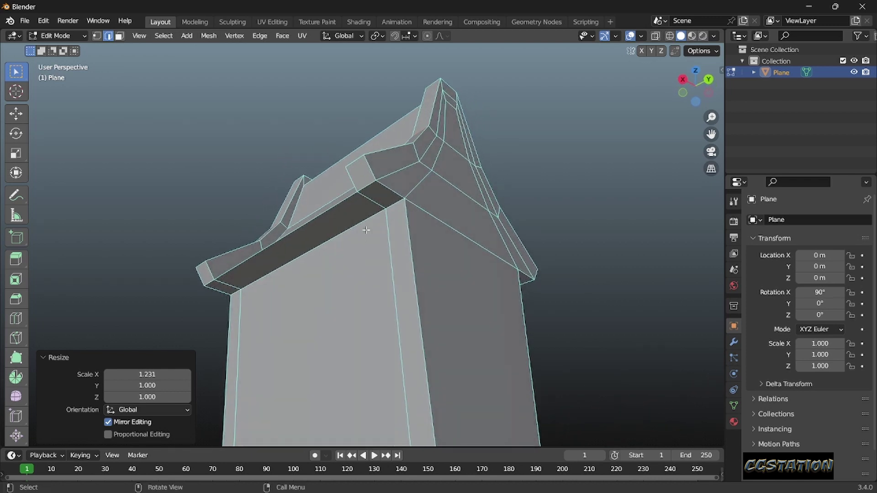
Add one centred lengthwise loop cut along the dark underside strip of the shoulder panel.
mouse_move(366, 230)
middle_down()
mouse_move(370, 220)
mouse_move(443, 206)
mouse_move(489, 220)
middle_up()
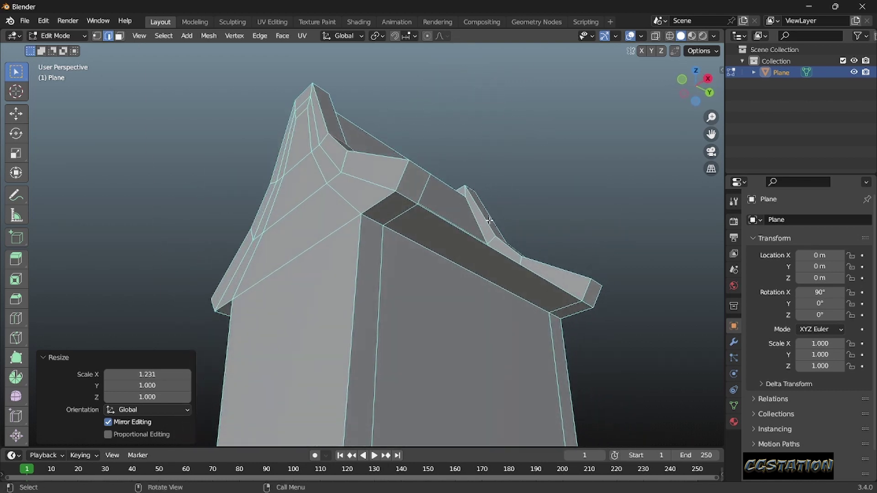
middle_drag(432, 255, 431, 248)
key(ctrl+r)
click(444, 253)
right_click(443, 253)
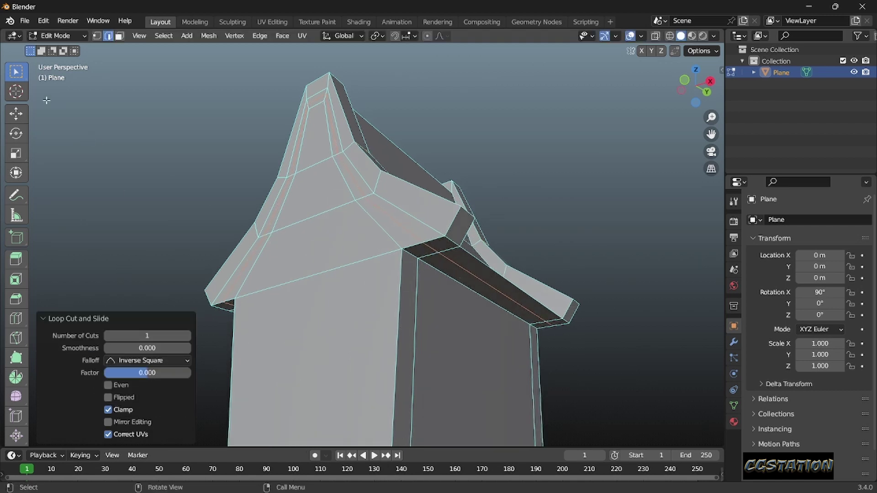
click(119, 36)
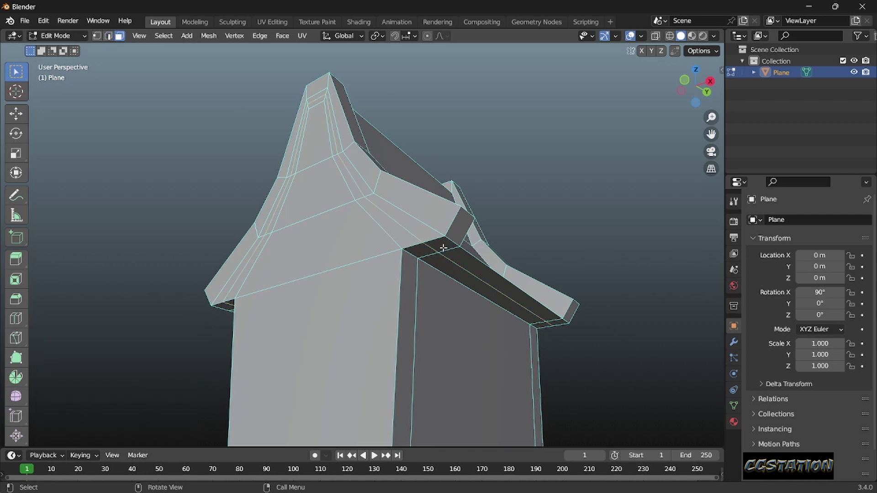
click(108, 36)
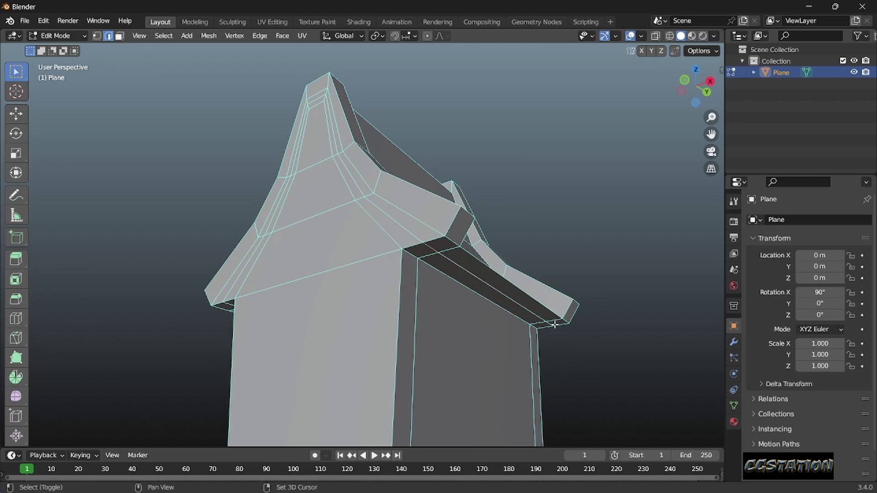
middle_drag(549, 325, 452, 290)
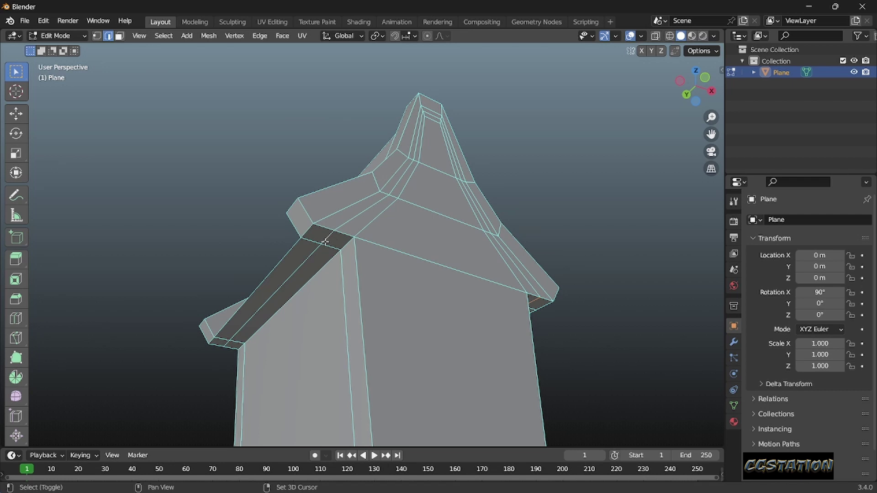
Lower the selected roof-strip edges 0.26 m on Z and widen them to 1.076 along X.
shift+click(292, 272)
middle_drag(227, 345, 448, 363)
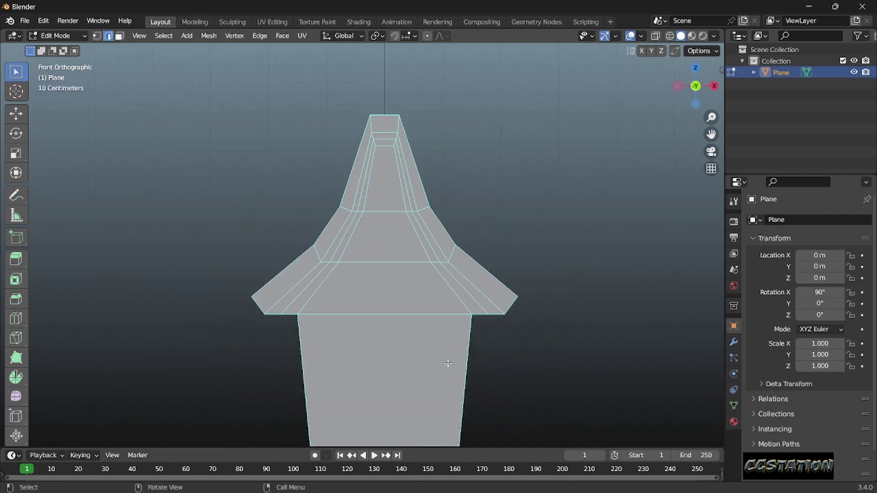
key(g)
key(z)
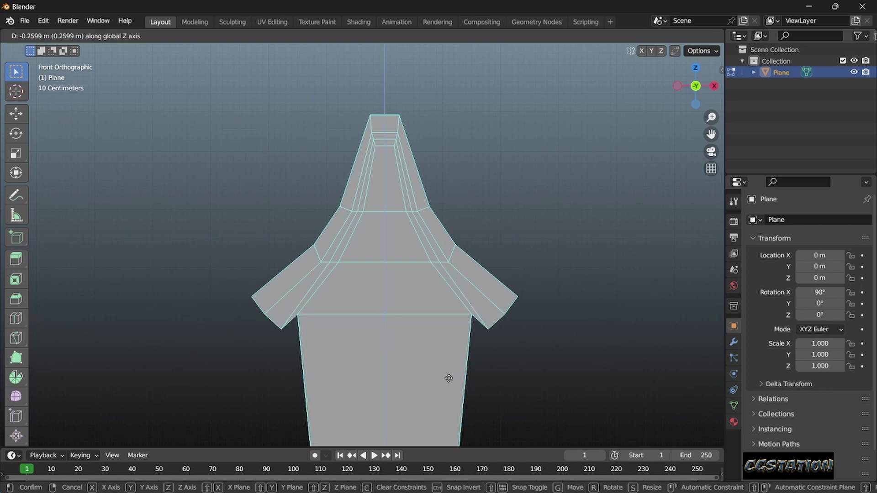
click(448, 378)
key(s)
key(x)
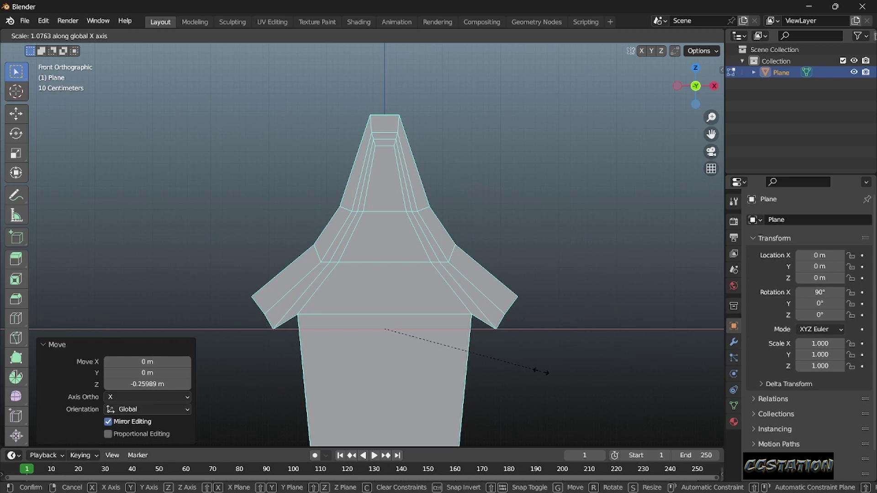
click(541, 371)
middle_drag(541, 370, 504, 348)
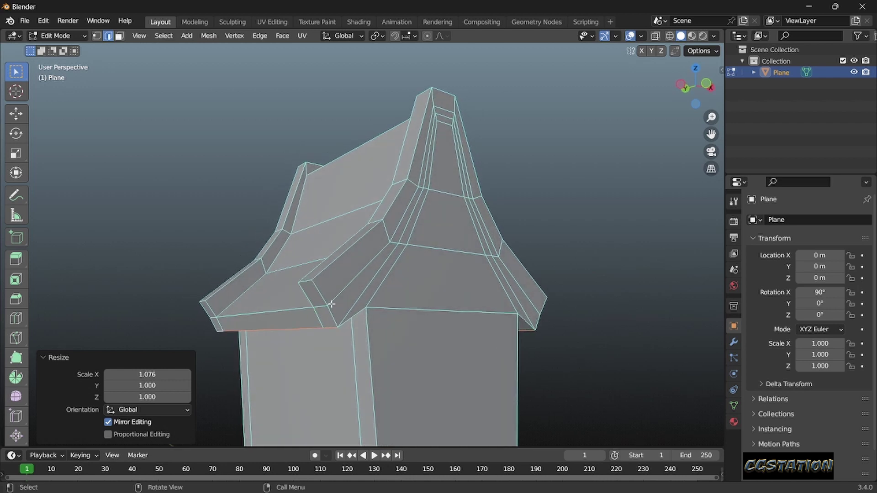
key(alt+a)
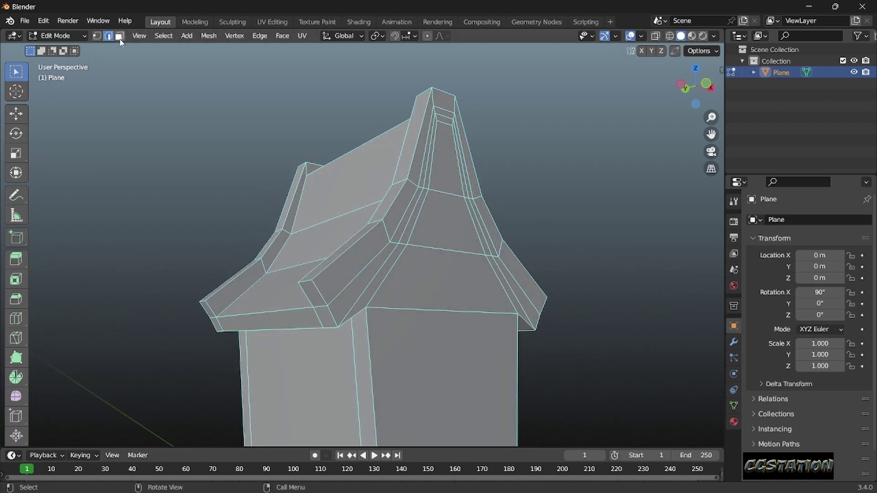
In face mode, select the eave end faces at both roof corners.
click(119, 36)
click(316, 293)
shift+click(325, 319)
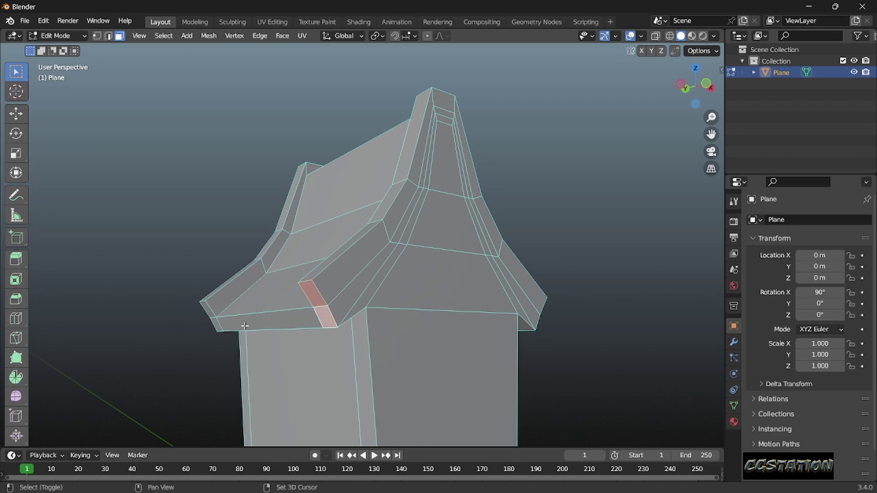
shift+click(211, 312)
mouse_move(211, 312)
middle_down()
mouse_move(256, 332)
mouse_move(320, 296)
middle_up()
shift+click(343, 293)
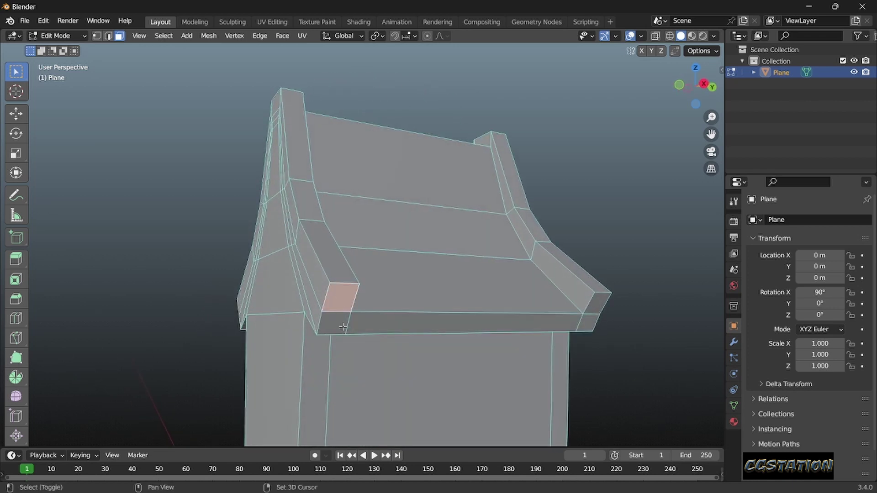
shift+click(342, 323)
shift+click(595, 304)
shift+click(589, 323)
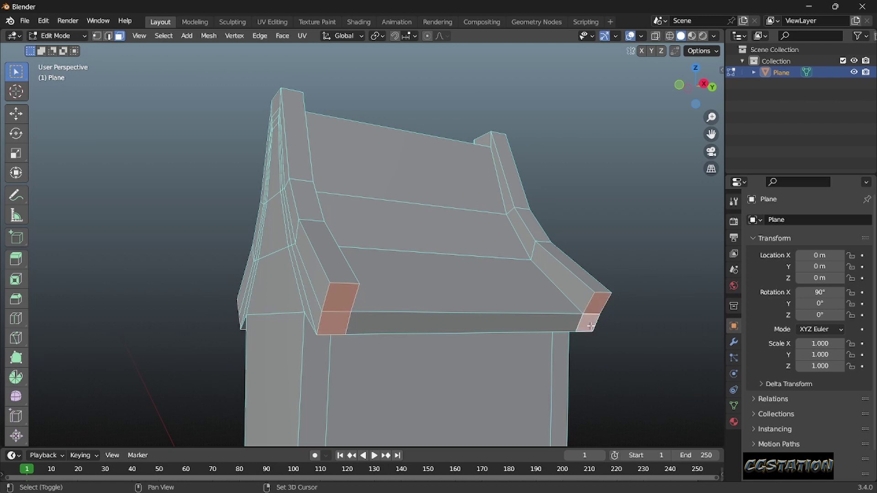
mouse_move(589, 324)
middle_down()
mouse_move(479, 357)
mouse_move(505, 357)
middle_up()
Extrude the eave end faces into end caps and spread them to 1.171 along X.
key(e)
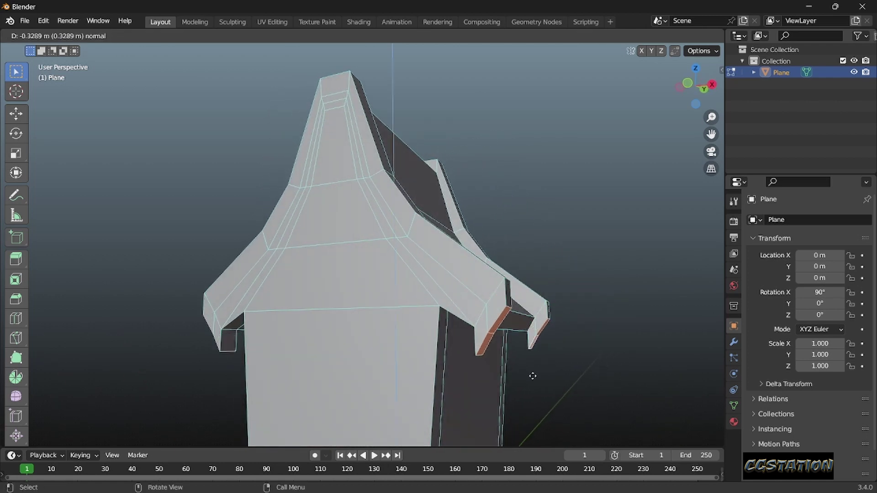
click(533, 378)
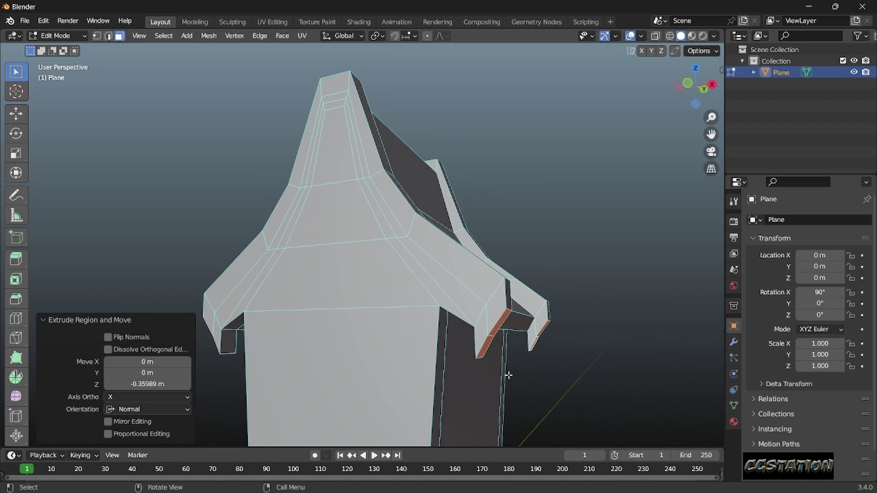
middle_drag(533, 378, 447, 374)
key(s)
key(x)
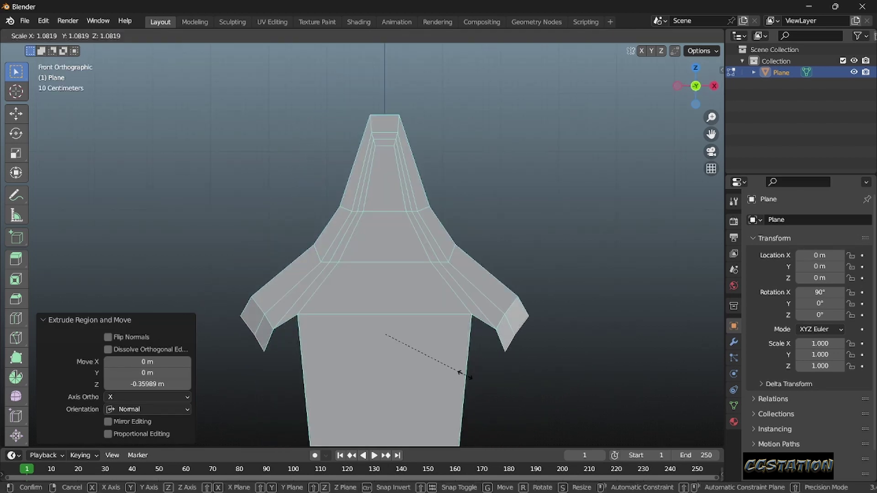
click(477, 374)
Lift the end caps 0.10 m on Z, then reselect just the lower left end face.
key(g)
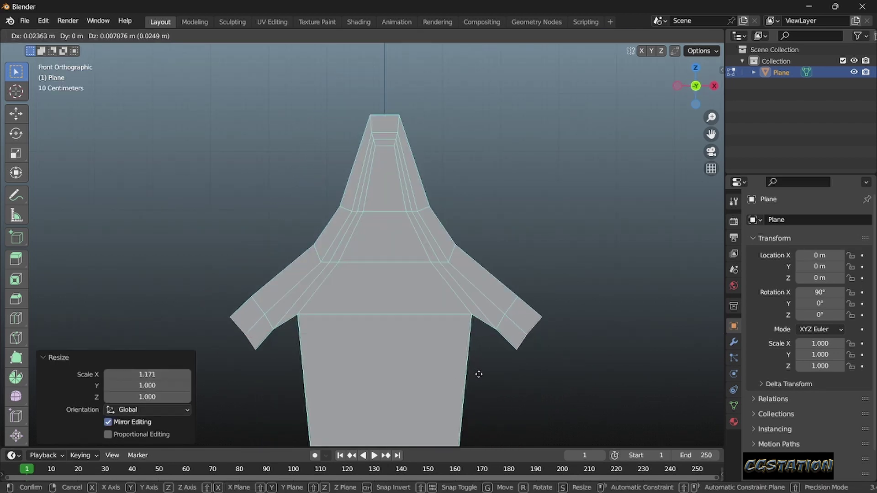
key(Escape)
key(g)
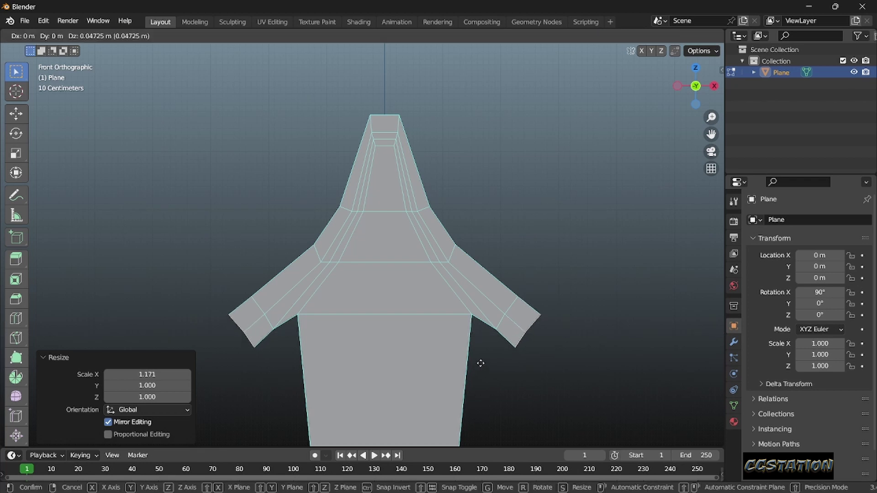
key(z)
click(482, 360)
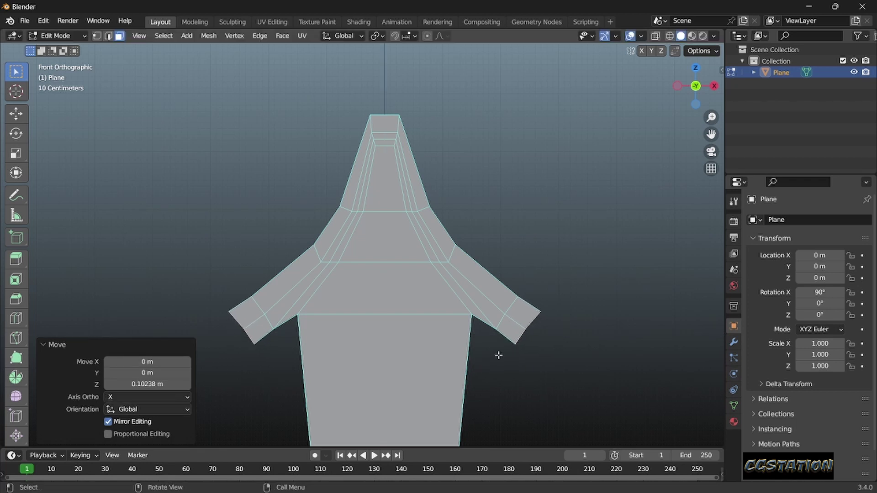
mouse_move(499, 355)
middle_down()
mouse_move(441, 369)
mouse_move(401, 343)
middle_up()
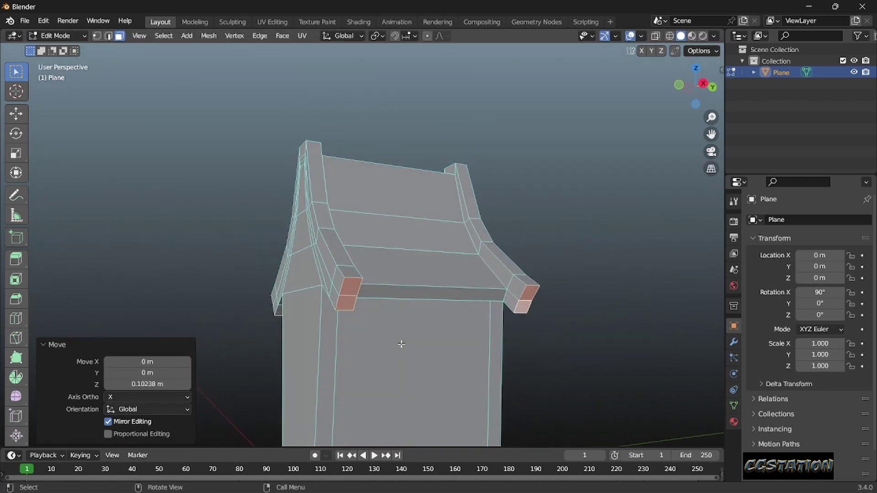
scroll(330, 318, up, 2)
click(352, 322)
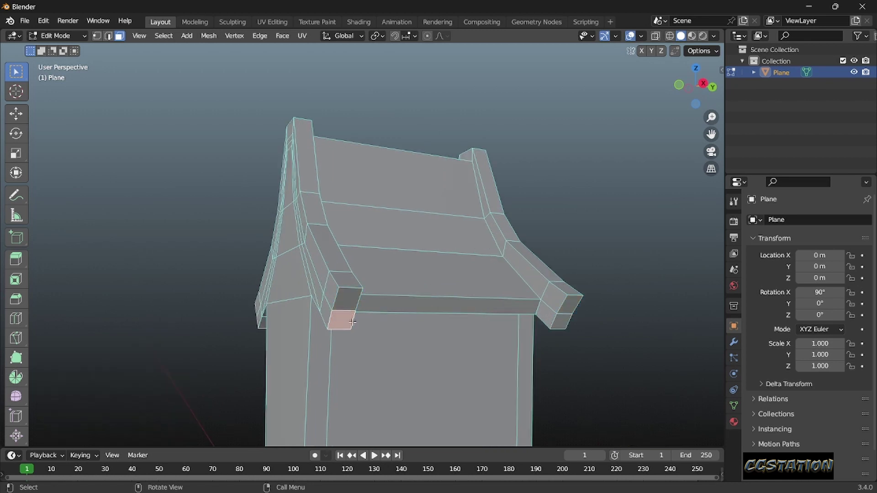
click(108, 36)
mouse_move(563, 313)
middle_down()
mouse_move(365, 316)
mouse_move(410, 334)
middle_up()
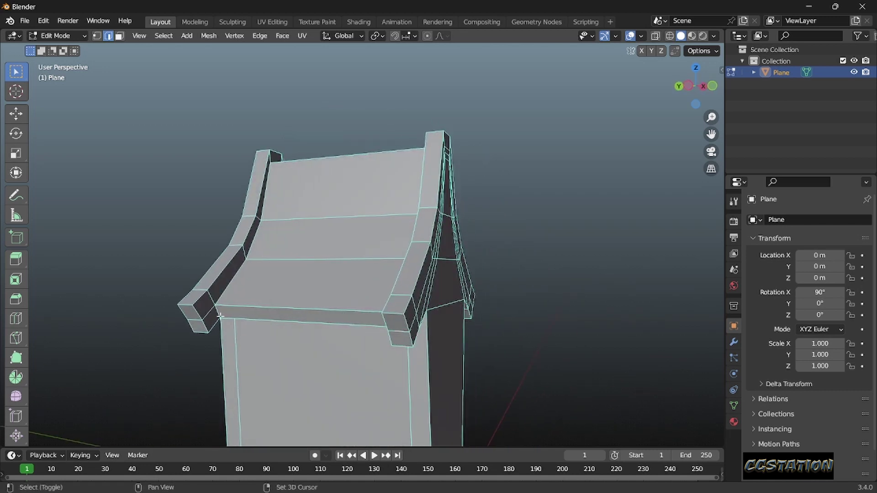
Widen the selected eave edges slightly to 1.033 along X in front view.
key(KP_1)
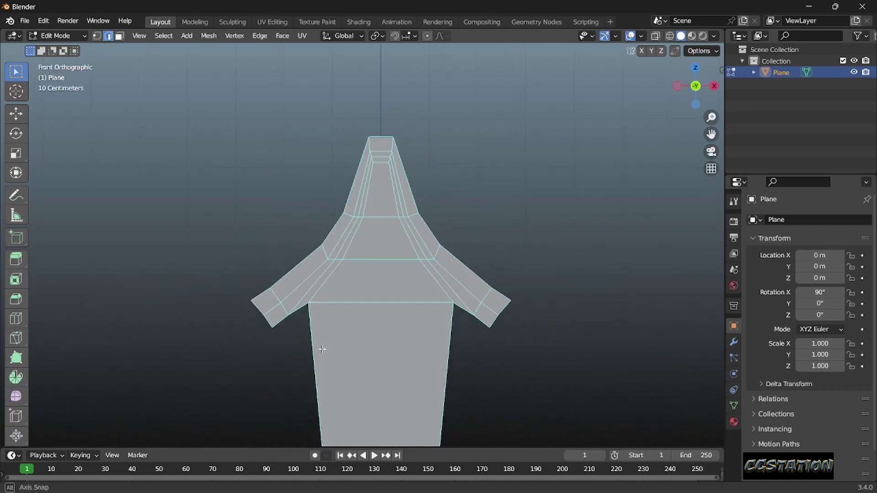
key(s)
key(x)
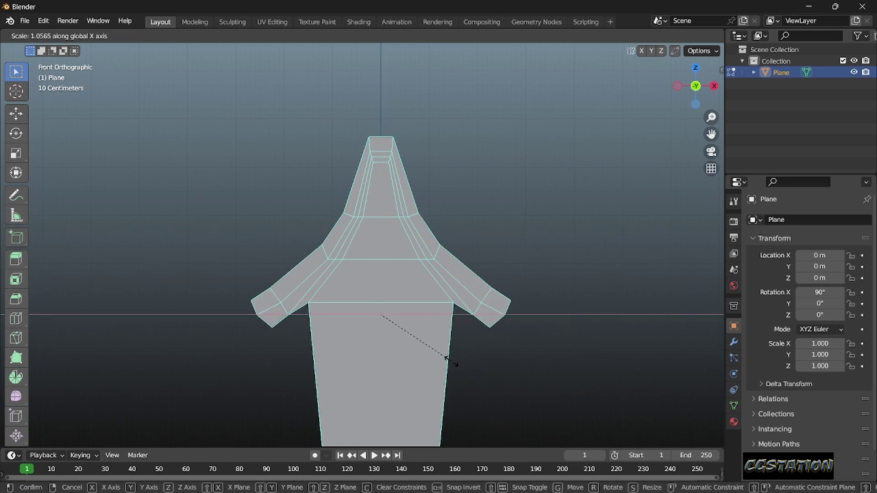
click(448, 360)
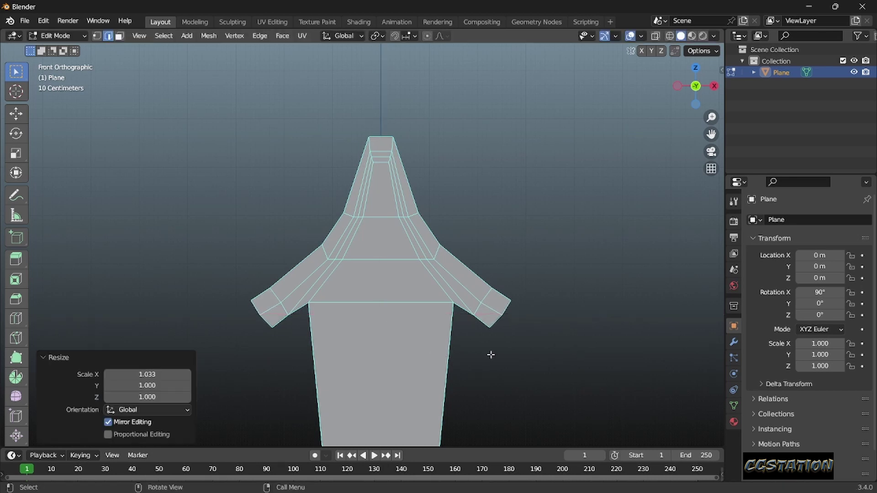
middle_drag(490, 355, 431, 356)
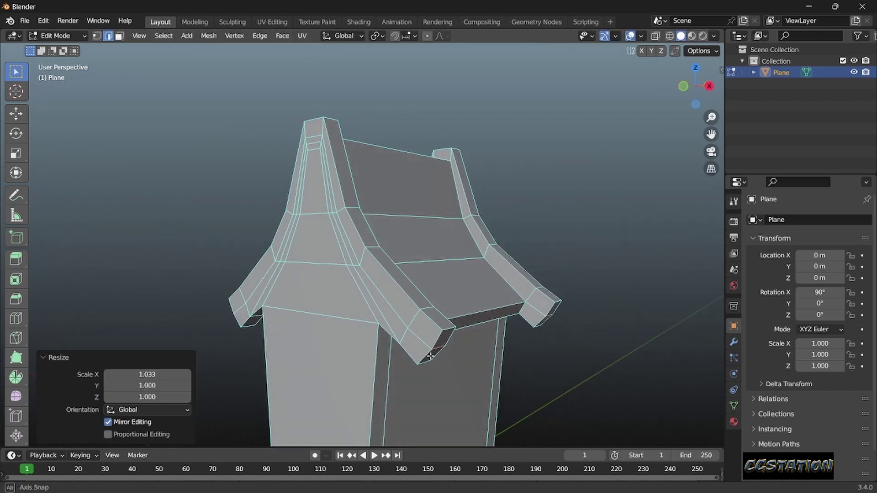
mouse_move(430, 356)
middle_down()
mouse_move(462, 354)
mouse_move(462, 365)
middle_up()
scroll(462, 354, down, 3)
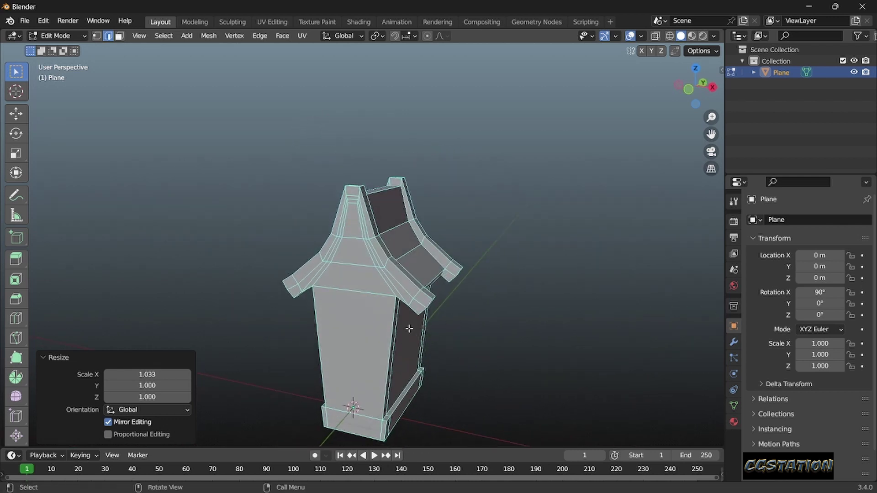
scroll(409, 329, up, 3)
middle_drag(408, 329, 382, 305)
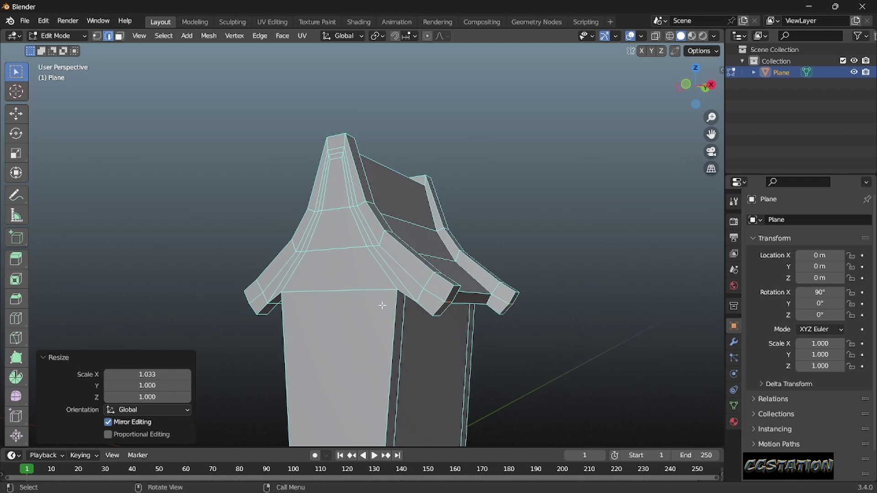
scroll(382, 306, up, 1)
mouse_move(448, 321)
middle_down()
mouse_move(457, 302)
mouse_move(461, 312)
middle_up()
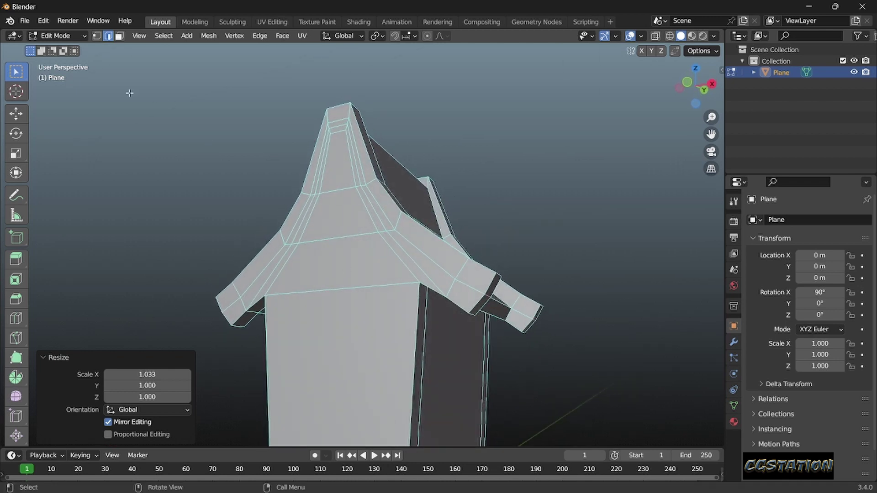
In face mode, select the face loop along the roof's upper edge strip.
click(119, 37)
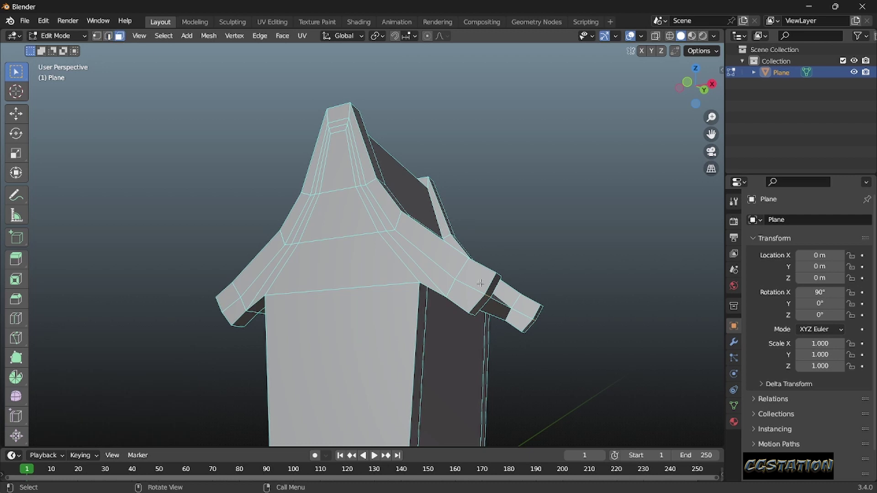
click(475, 282)
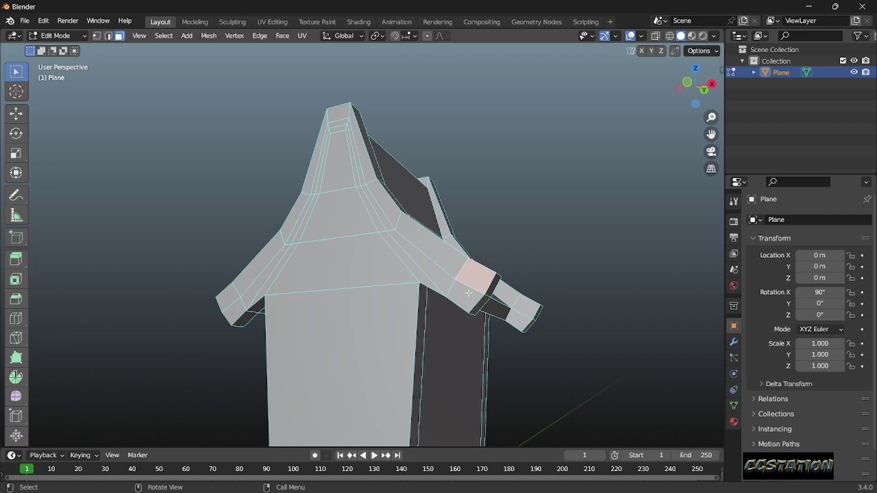
ctrl+click(462, 291)
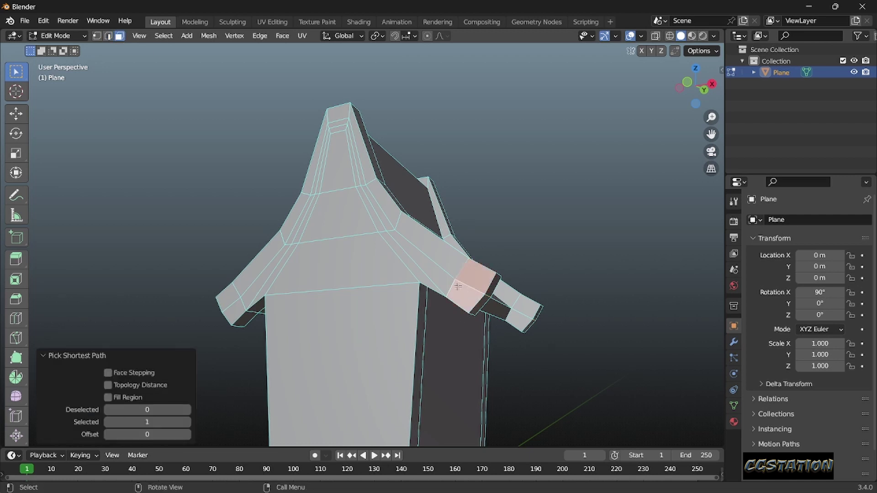
alt+click(457, 268)
middle_drag(457, 269, 538, 306)
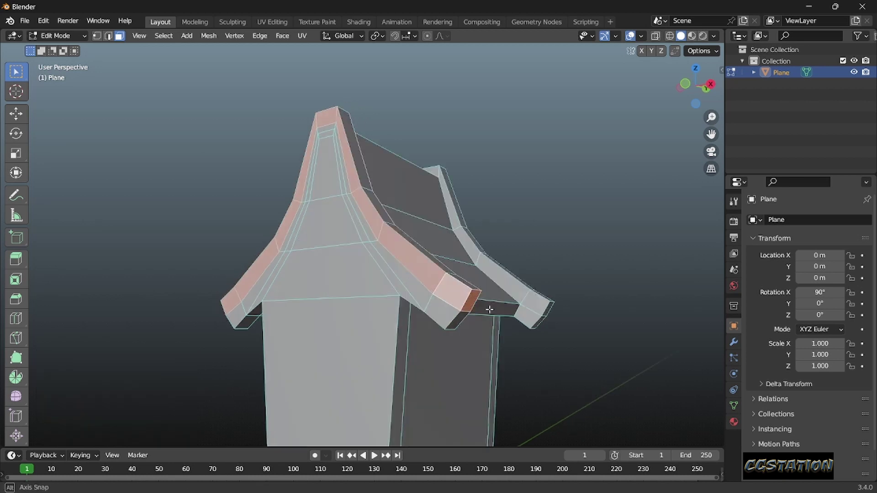